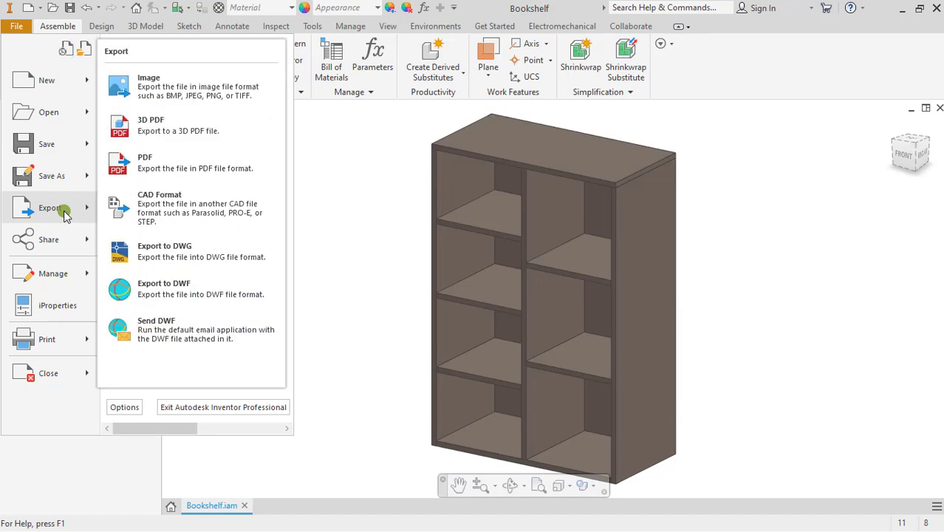
# Export the assembly view as the PNG image Bookshelf, 300 by 200 pixels with a transparent background.
pyautogui.click(293, 187)
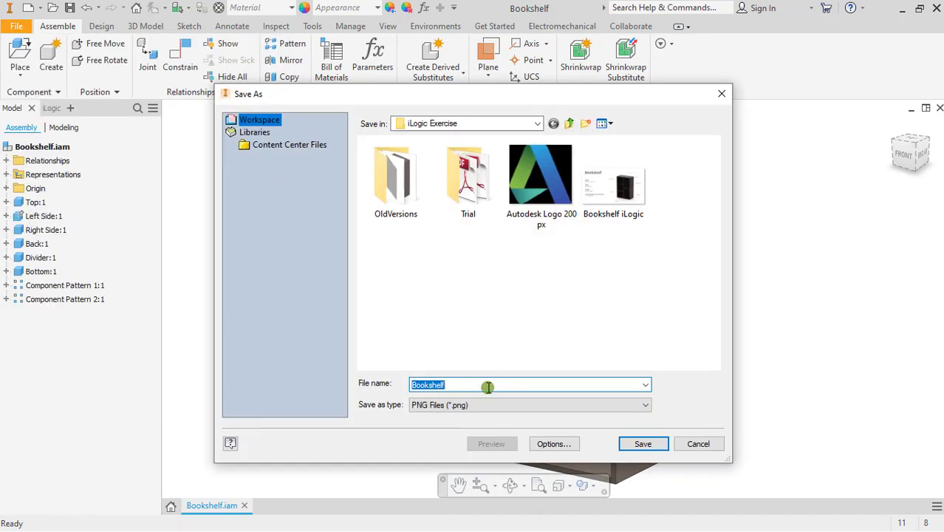
pyautogui.click(553, 443)
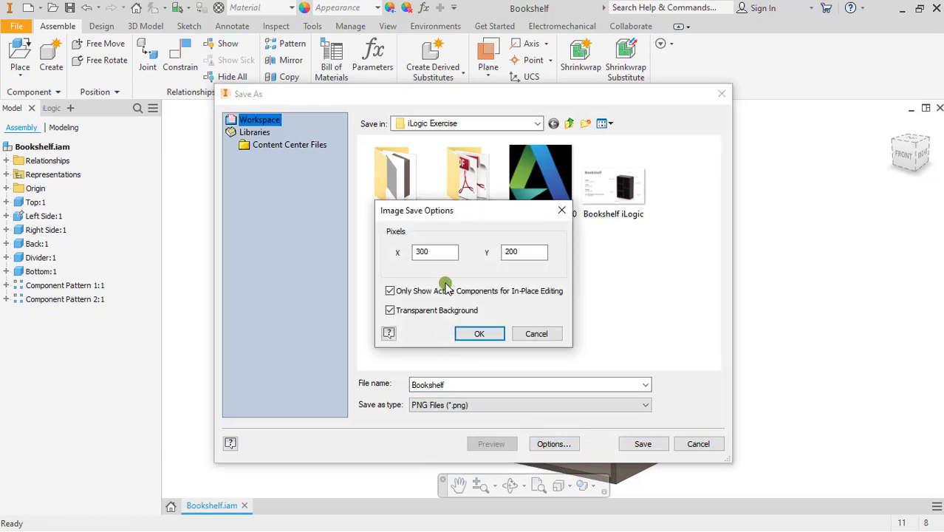
pyautogui.doubleClick(418, 251)
pyautogui.write('300')
pyautogui.press('Tab')
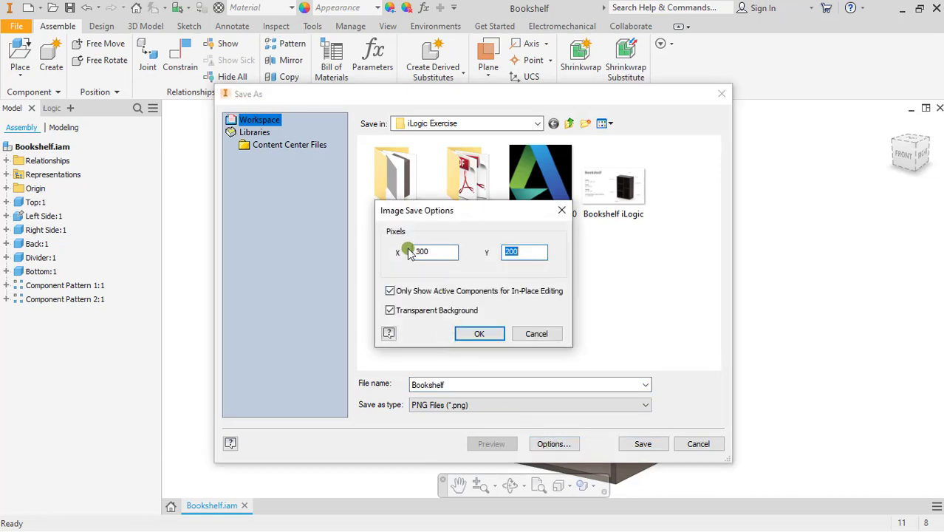
pyautogui.click(402, 314)
pyautogui.click(489, 335)
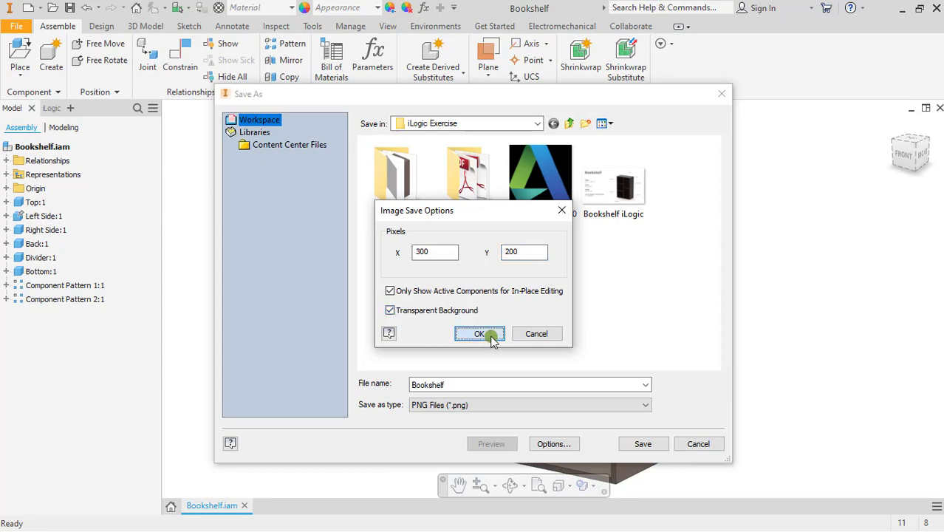
pyautogui.click(644, 444)
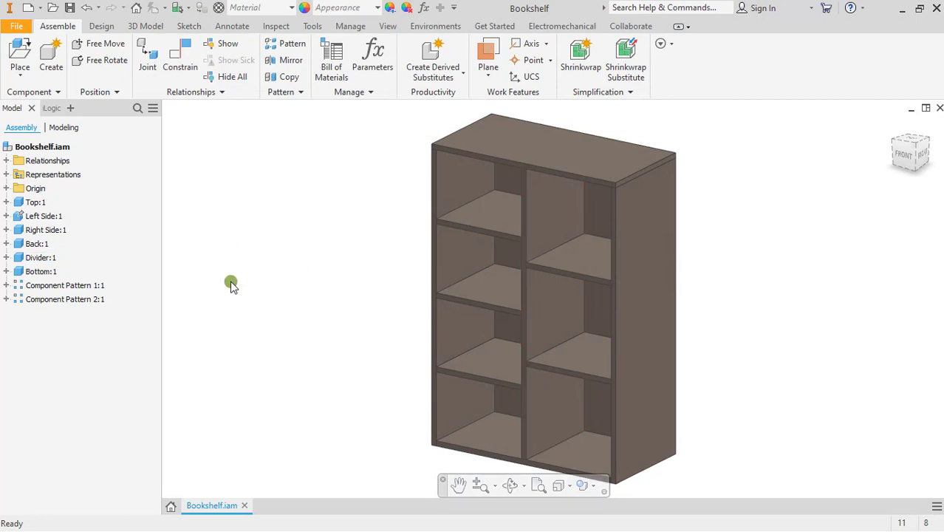
# Add a new iLogic form to the assembly and label it Bookshelf Configurator.
pyautogui.click(45, 109)
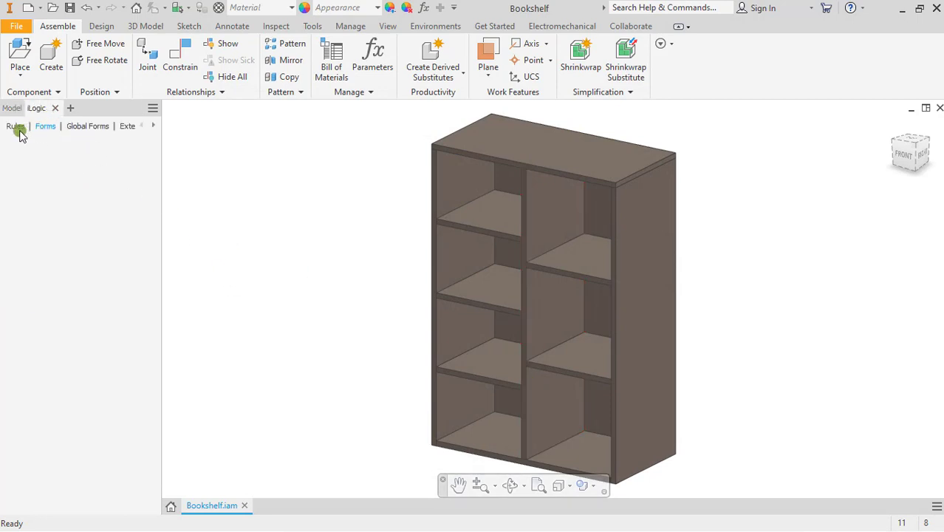
pyautogui.click(16, 127)
pyautogui.click(43, 127)
pyautogui.rightClick(59, 172)
pyautogui.click(81, 184)
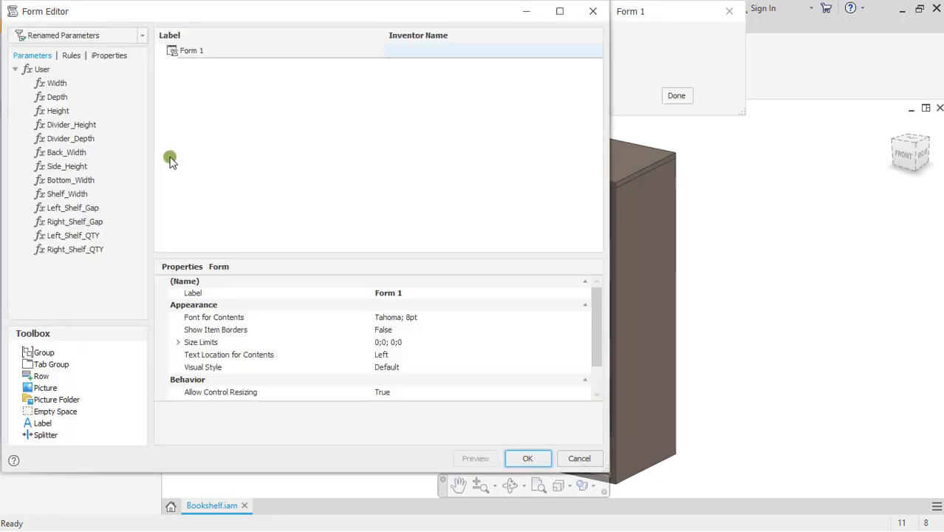
pyautogui.doubleClick(213, 52)
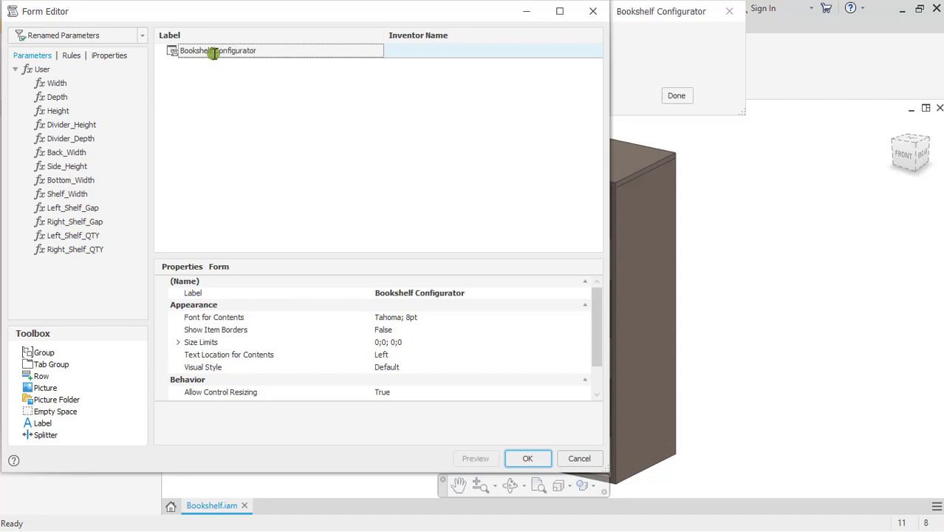
# Open the form's size limits and switch the units of minimum and maximum width and height to pixels.
pyautogui.click(381, 346)
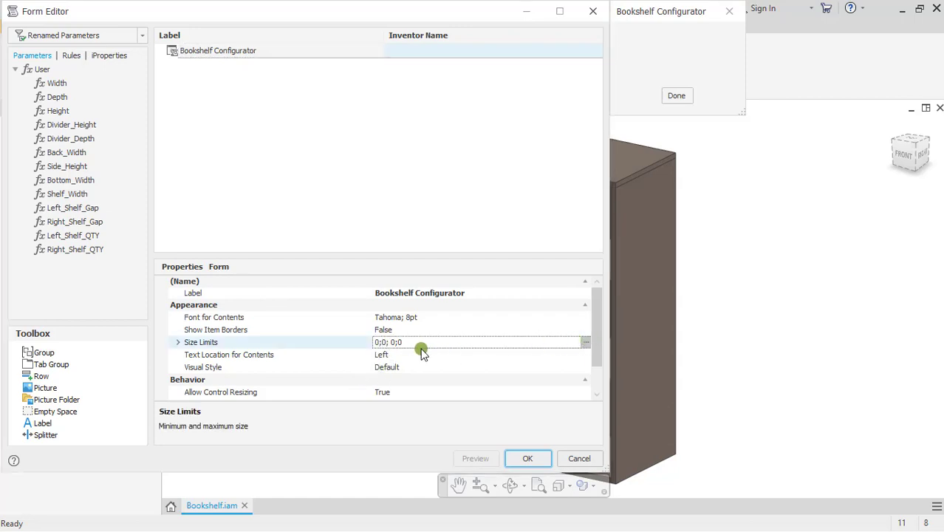
pyautogui.doubleClick(403, 342)
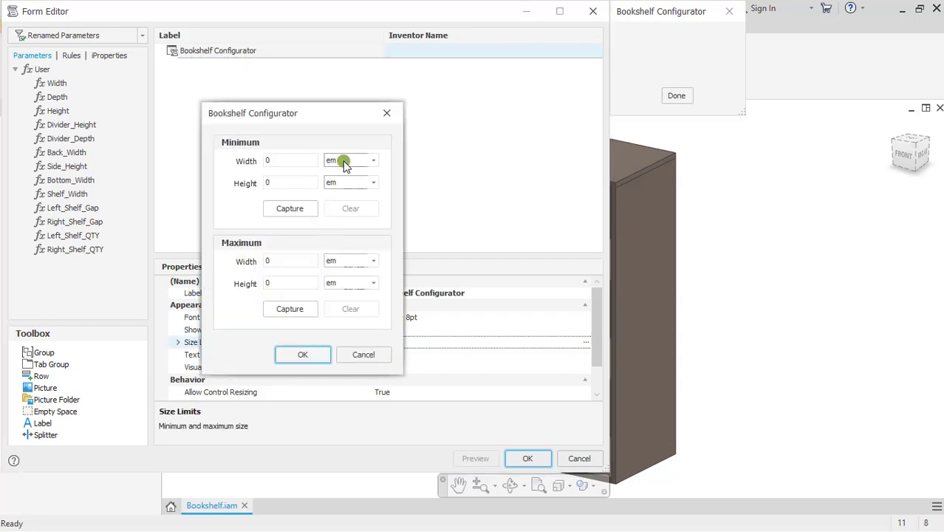
pyautogui.click(343, 164)
pyautogui.click(338, 185)
pyautogui.click(340, 184)
pyautogui.click(339, 214)
pyautogui.click(340, 260)
pyautogui.click(338, 287)
pyautogui.click(340, 283)
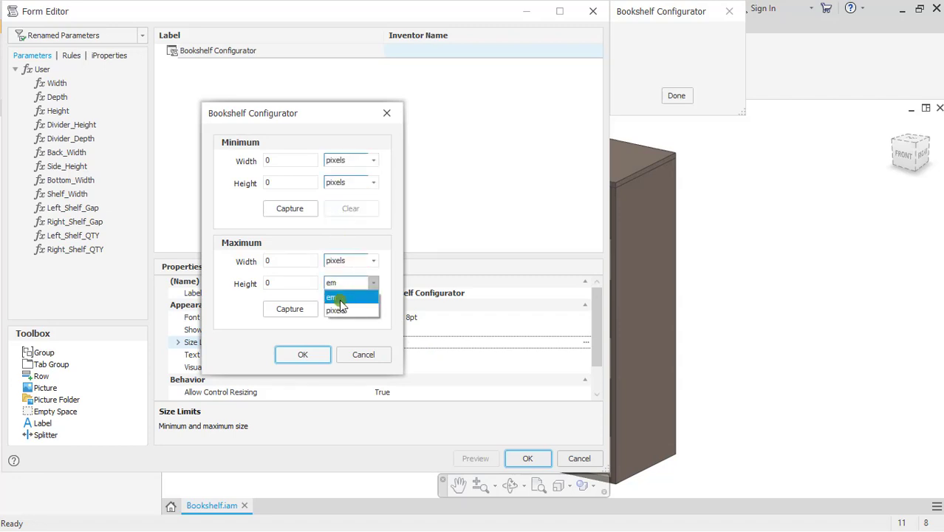
pyautogui.click(339, 309)
# Set the form's minimum and maximum width and height to 400 pixels each.
pyautogui.moveTo(285, 160); pyautogui.dragTo(253, 156)
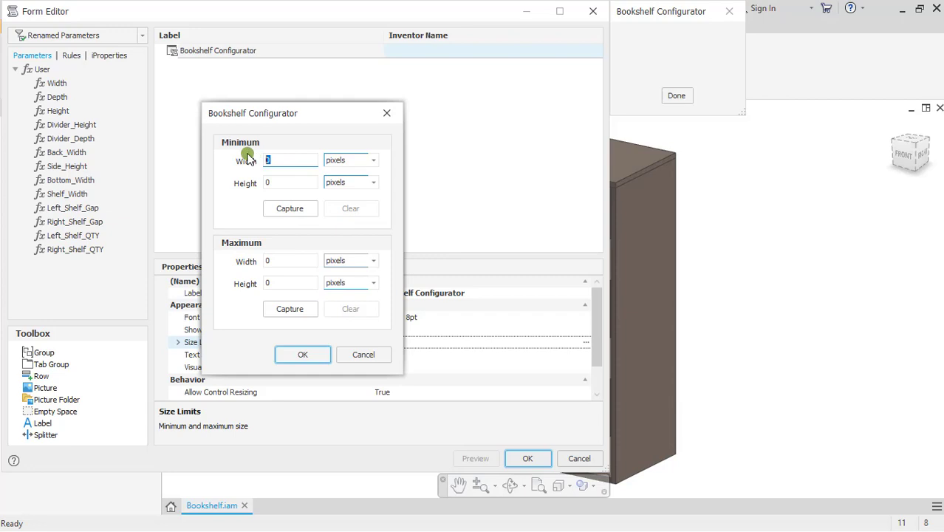
pyautogui.press('Tab')
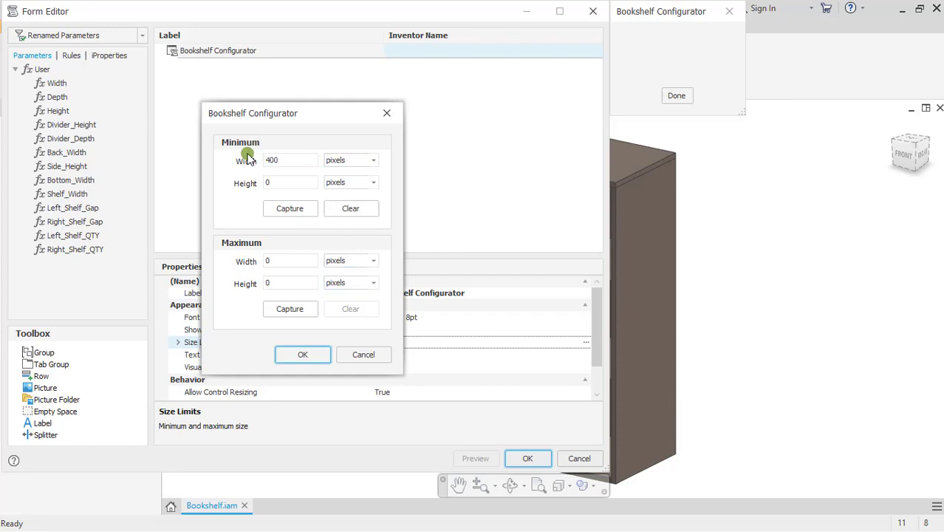
pyautogui.click(267, 181)
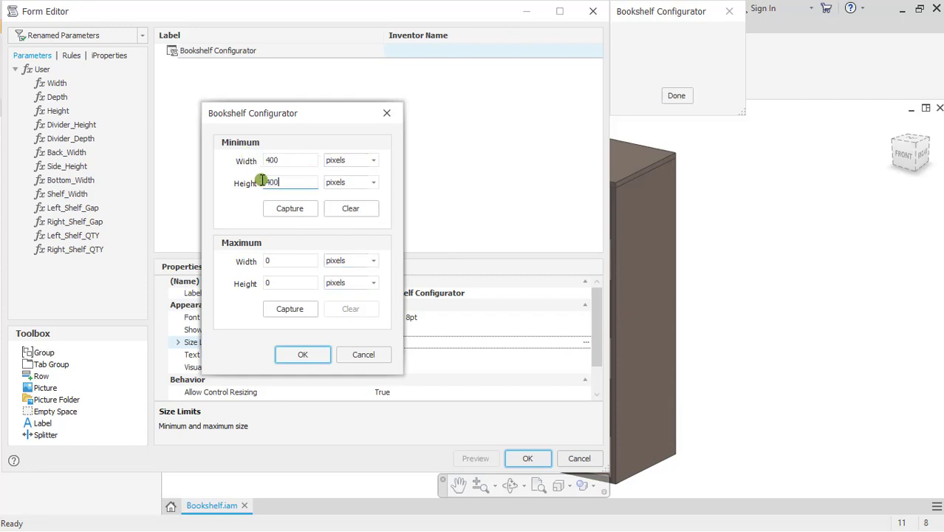
pyautogui.moveTo(274, 260); pyautogui.dragTo(248, 260)
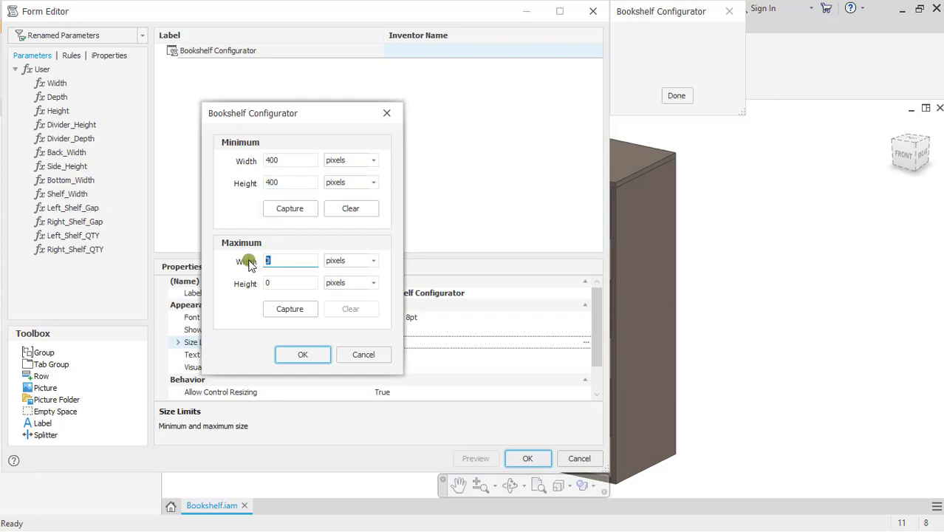
pyautogui.write('400')
pyautogui.click(266, 284)
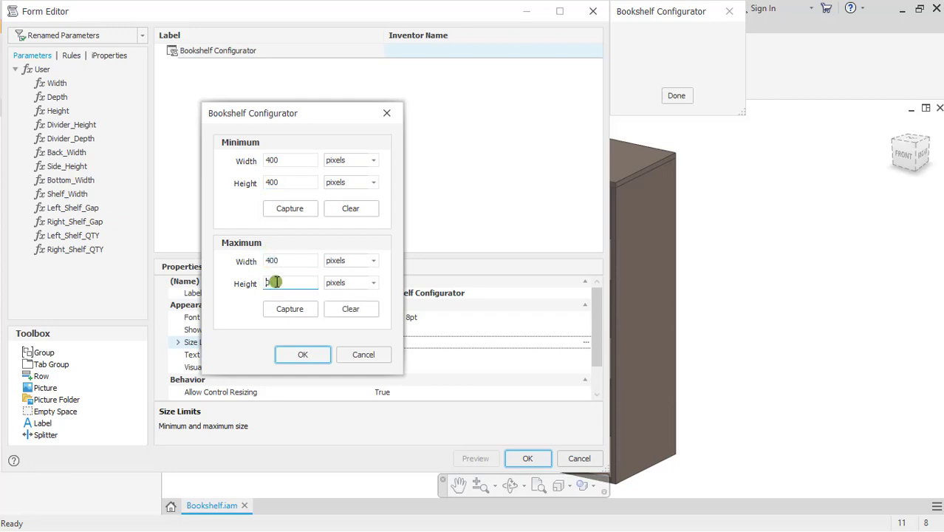
pyautogui.moveTo(275, 282); pyautogui.dragTo(246, 286)
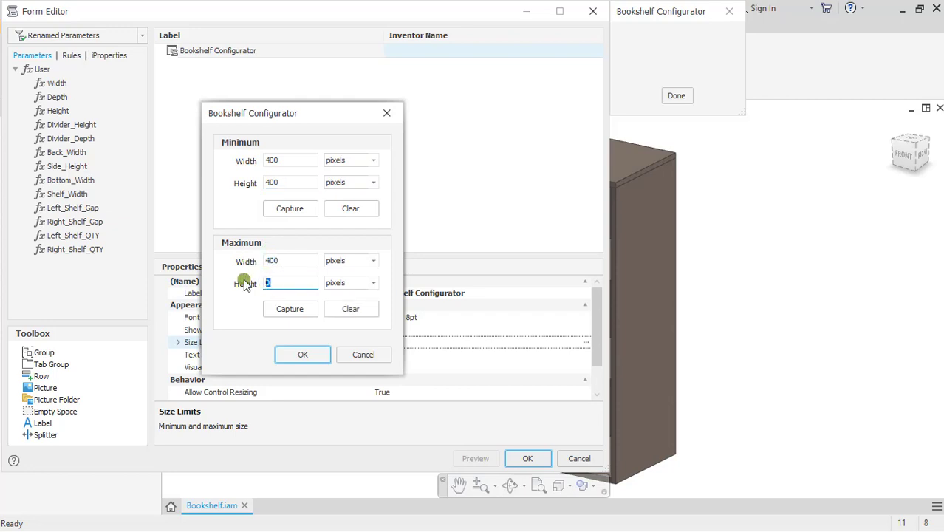
pyautogui.click(299, 355)
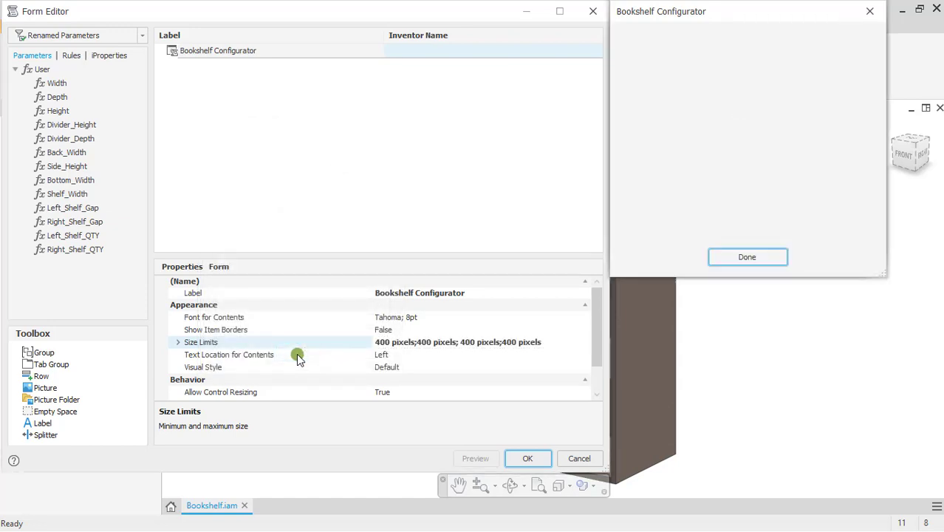
# Add a picture to the form and load the exported Bookshelf image into it.
pyautogui.click(91, 282)
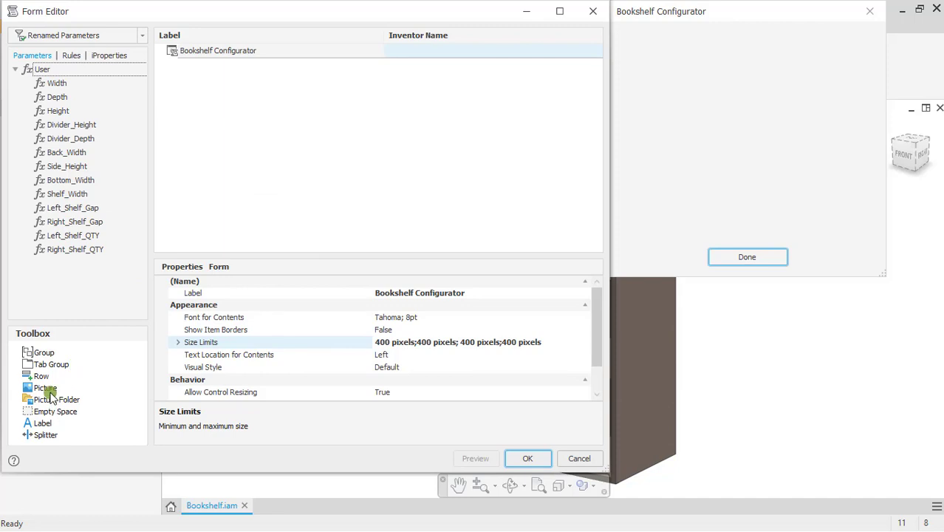
pyautogui.moveTo(44, 387); pyautogui.dragTo(225, 68)
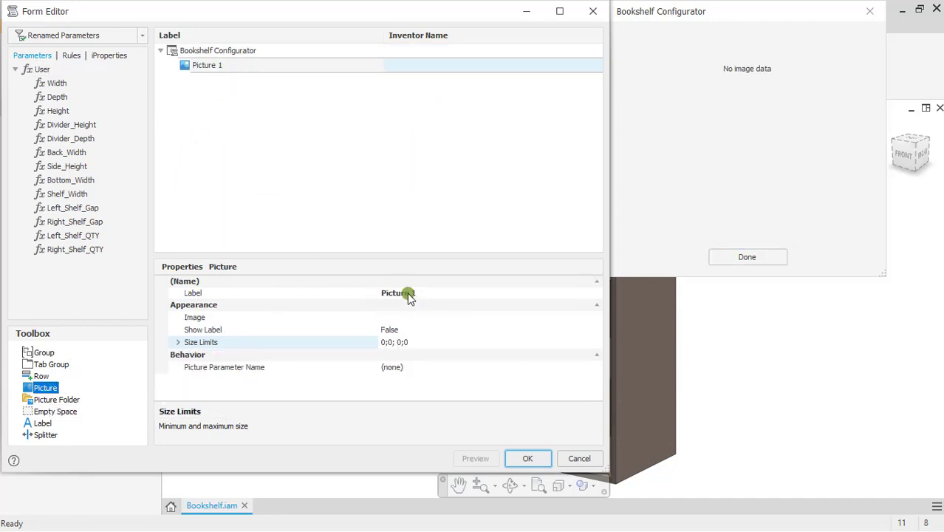
pyautogui.click(401, 317)
pyautogui.click(597, 317)
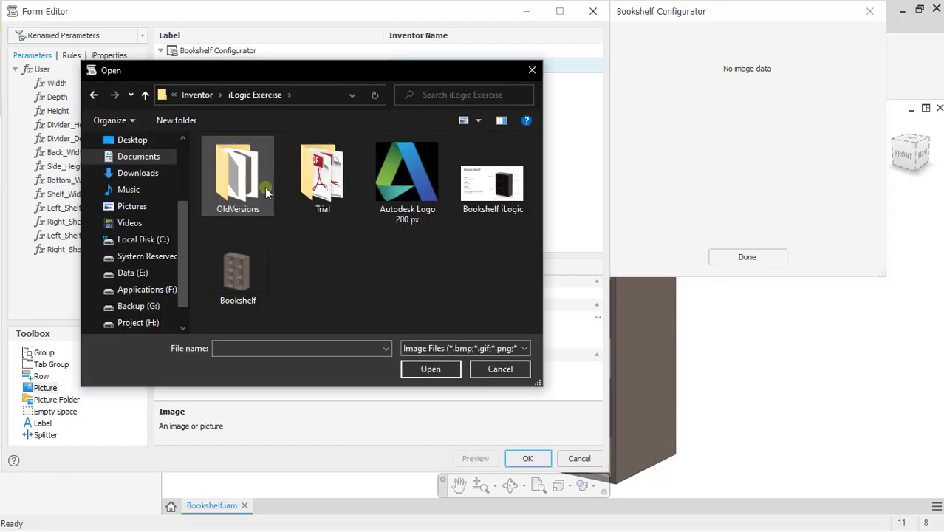
pyautogui.click(245, 276)
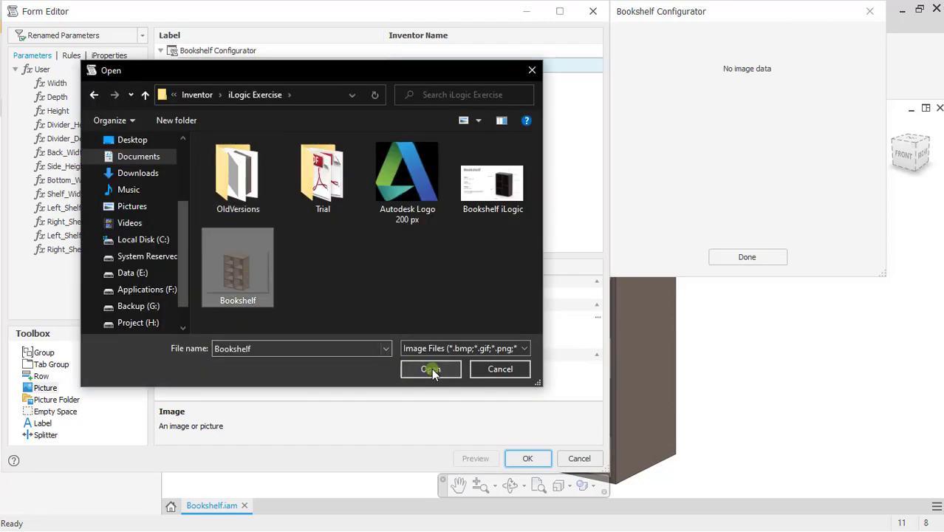
pyautogui.click(429, 368)
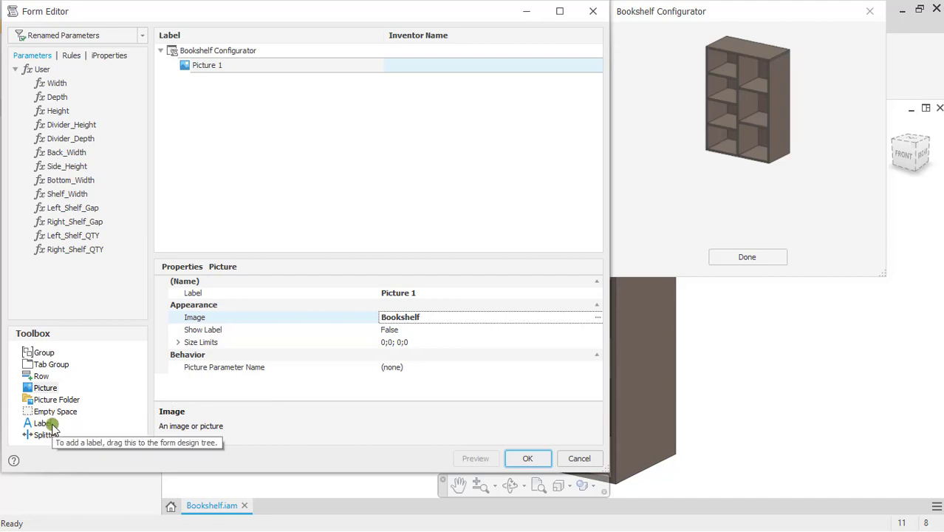
# Add a label below the form's picture, followed by the Width, Depth and Height parameters.
pyautogui.click(238, 97)
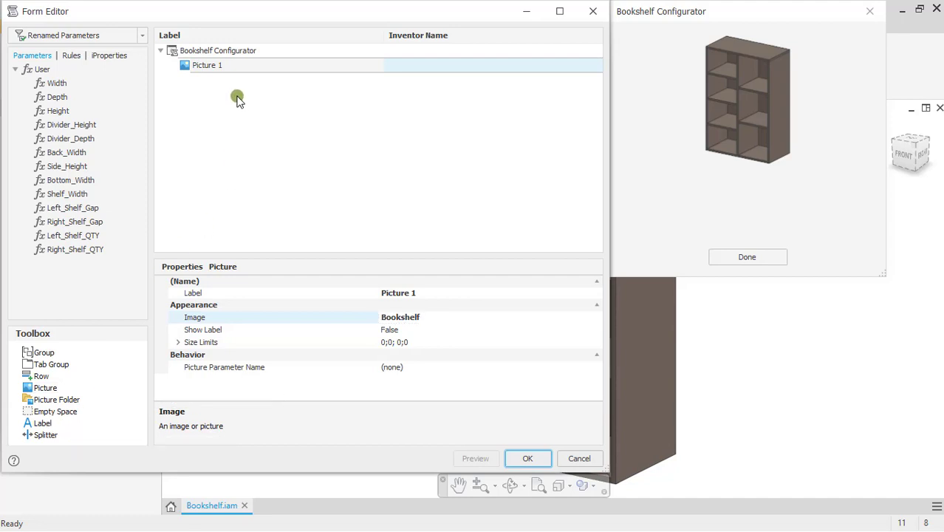
pyautogui.click(37, 424)
pyautogui.moveTo(37, 424); pyautogui.dragTo(228, 96)
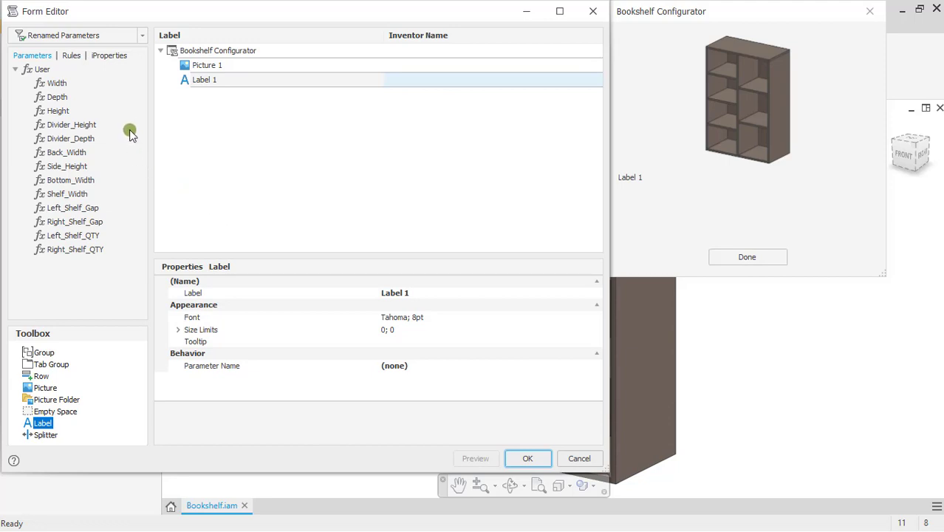
pyautogui.moveTo(57, 87); pyautogui.dragTo(220, 98)
pyautogui.moveTo(65, 101); pyautogui.dragTo(216, 122)
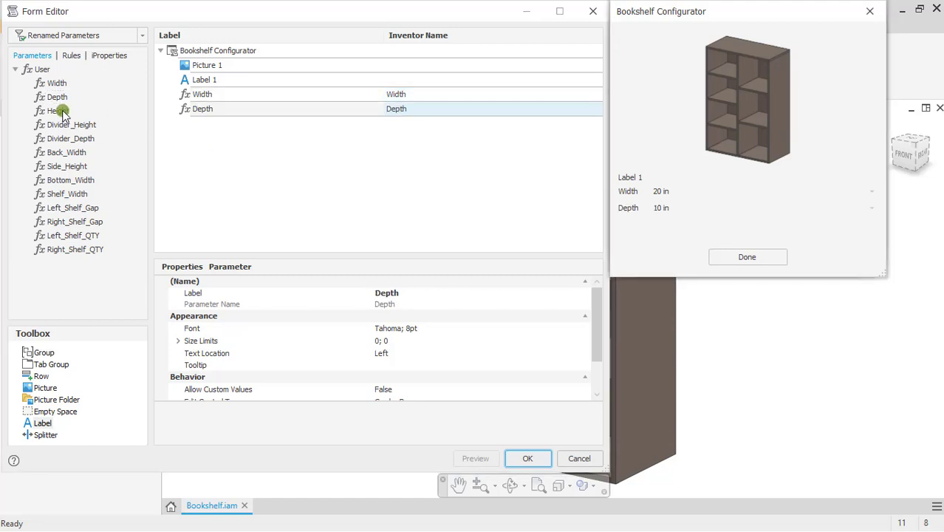
pyautogui.moveTo(63, 115); pyautogui.dragTo(199, 133)
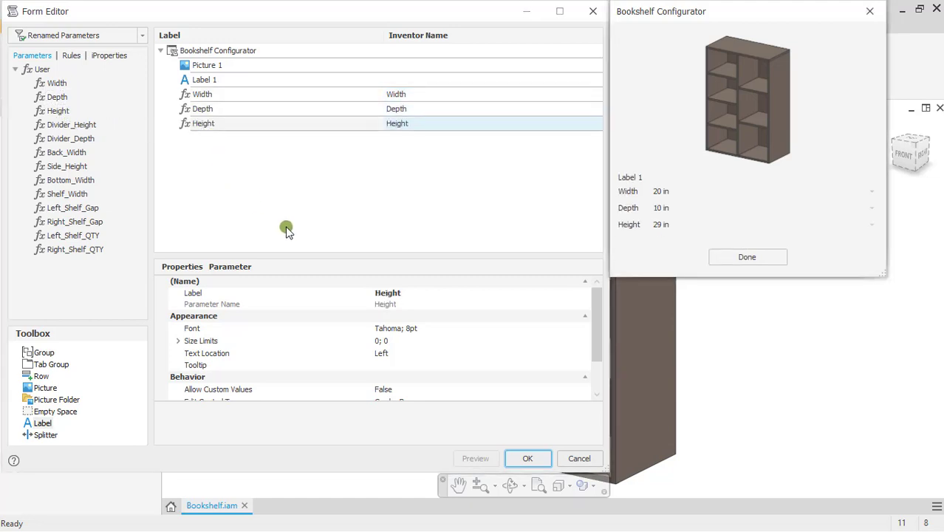
pyautogui.click(592, 347)
pyautogui.press('Up')
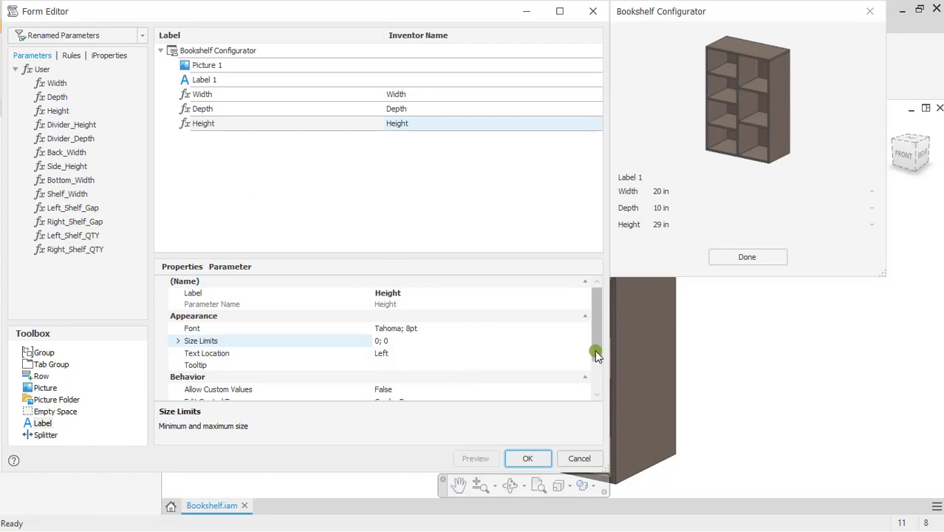
pyautogui.scroll(-1, 591, 362)
pyautogui.click(515, 328)
pyautogui.click(495, 316)
pyautogui.click(476, 291)
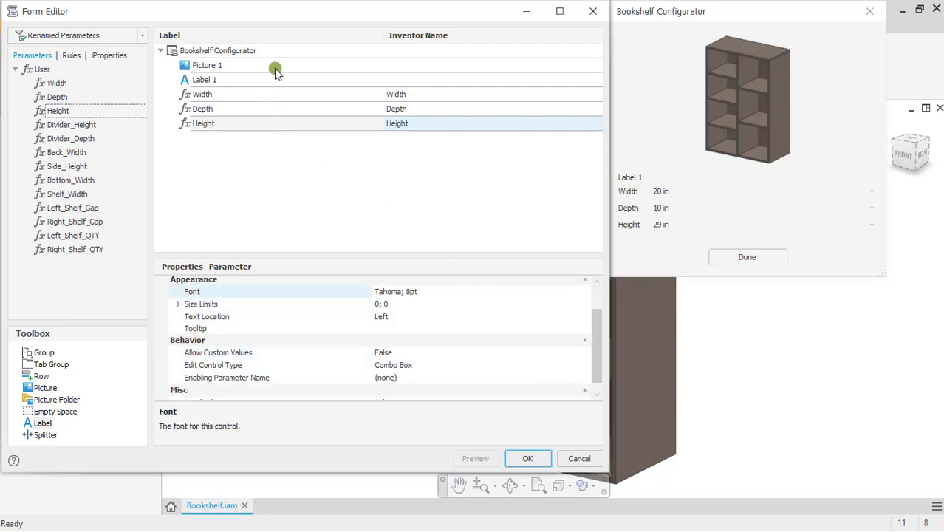
# Set the Bookshelf Configurator form's visual style to Office 2016 Colorful.
pyautogui.click(275, 47)
pyautogui.click(531, 357)
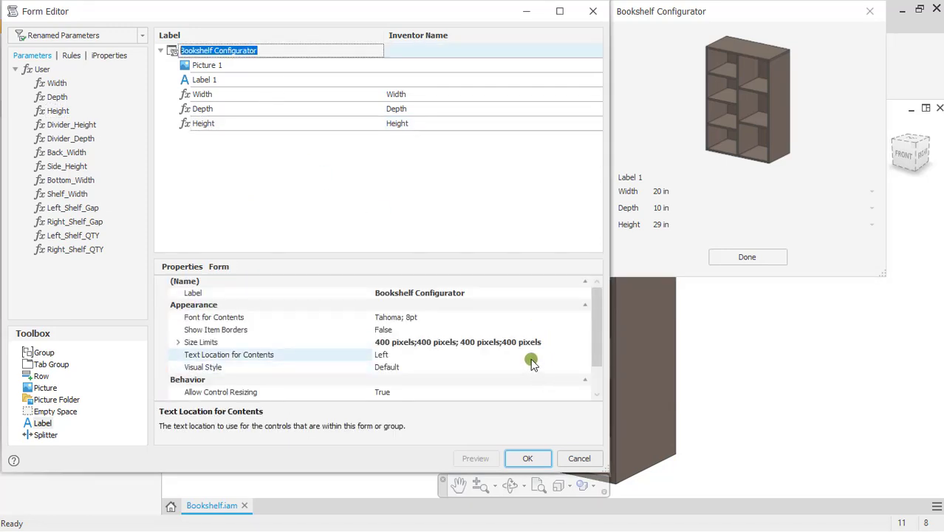
pyautogui.click(529, 365)
pyautogui.click(585, 367)
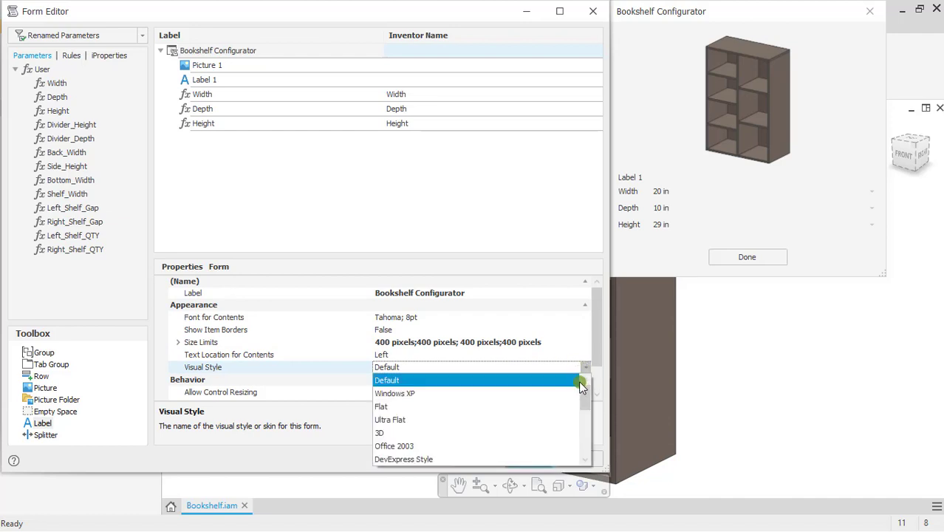
pyautogui.moveTo(585, 408); pyautogui.dragTo(524, 452)
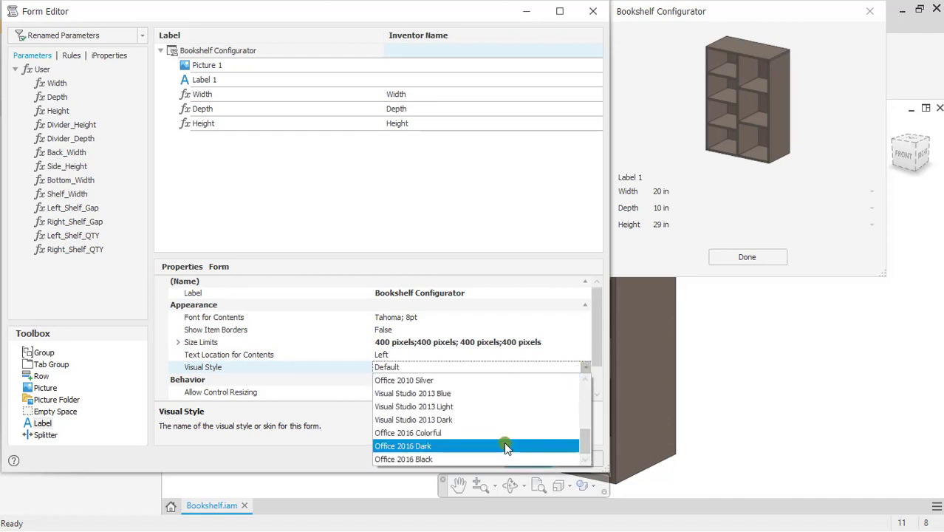
pyautogui.click(495, 433)
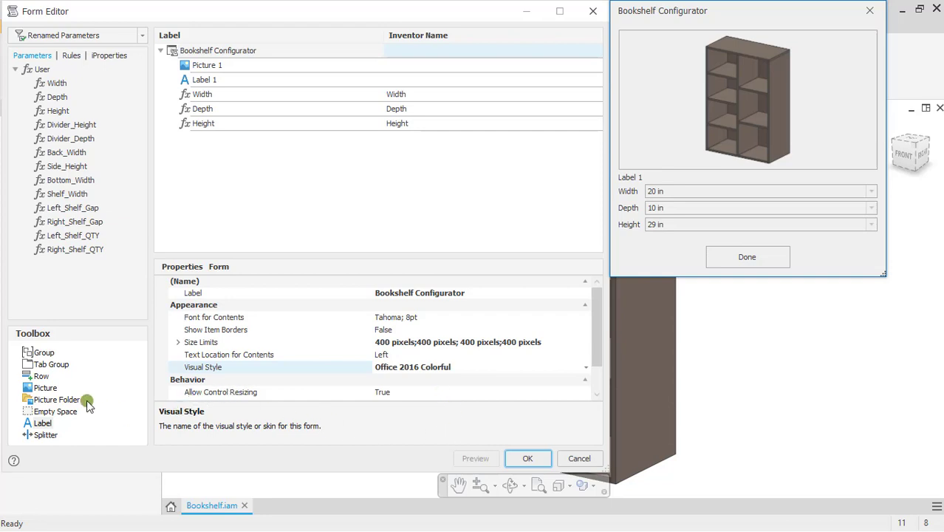
# Add an empty space to the form and place it between the picture and the label.
pyautogui.moveTo(51, 411); pyautogui.dragTo(276, 53)
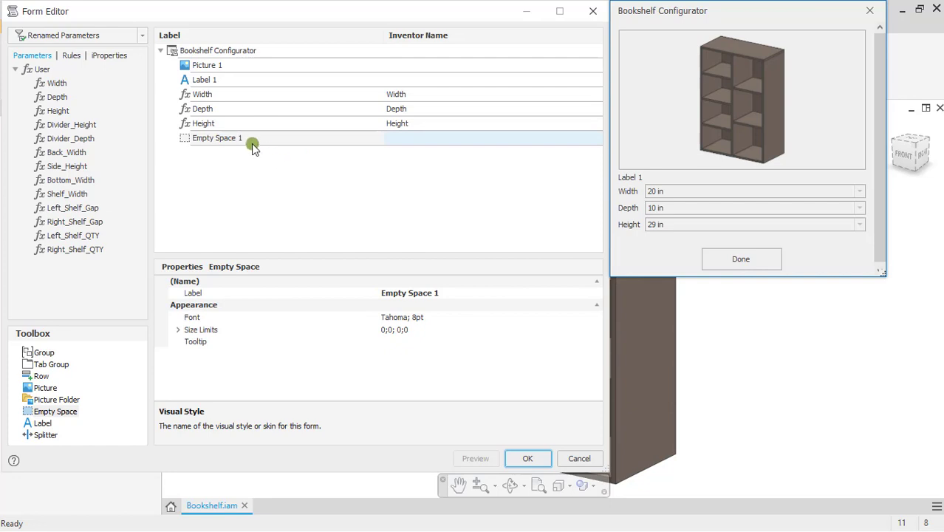
pyautogui.moveTo(253, 143); pyautogui.dragTo(252, 71)
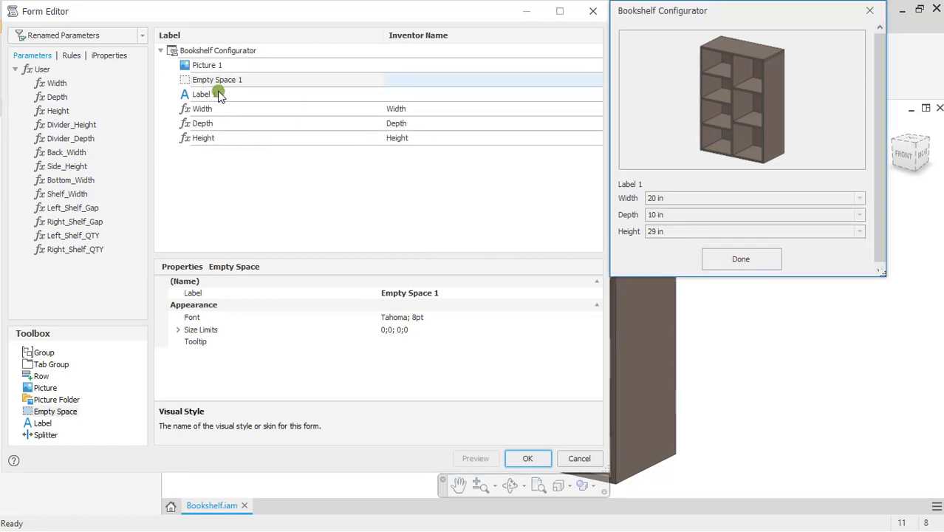
# Rename the label above the Width parameter to Dimension and make its font bold.
pyautogui.doubleClick(219, 95)
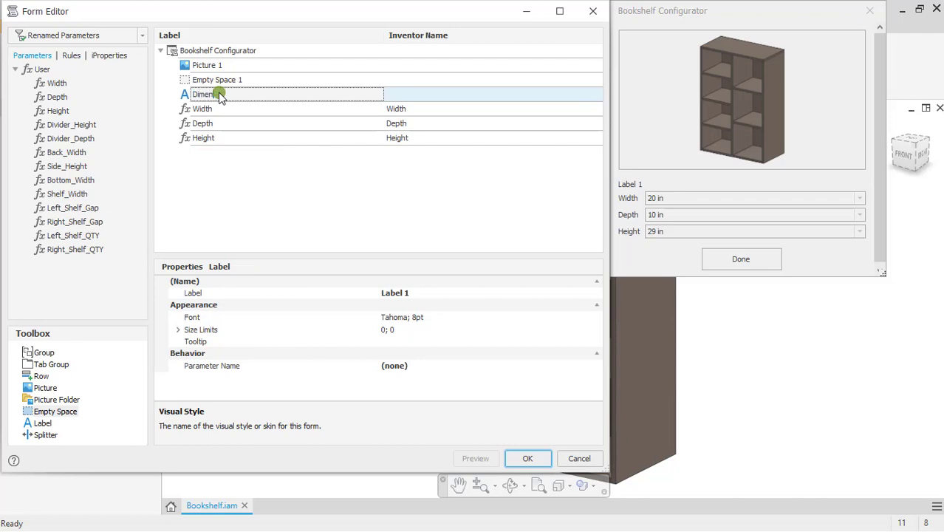
pyautogui.write('Dimension')
pyautogui.press('Return')
pyautogui.click(520, 322)
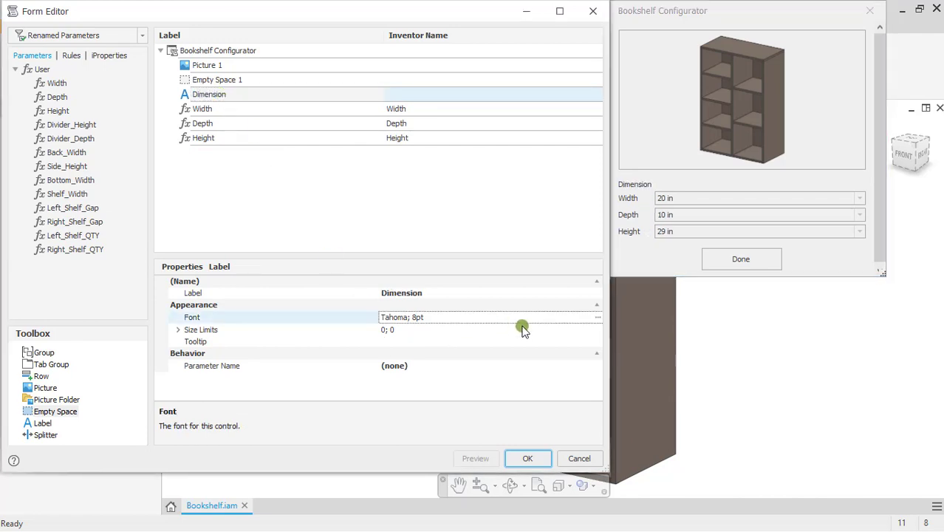
pyautogui.click(596, 320)
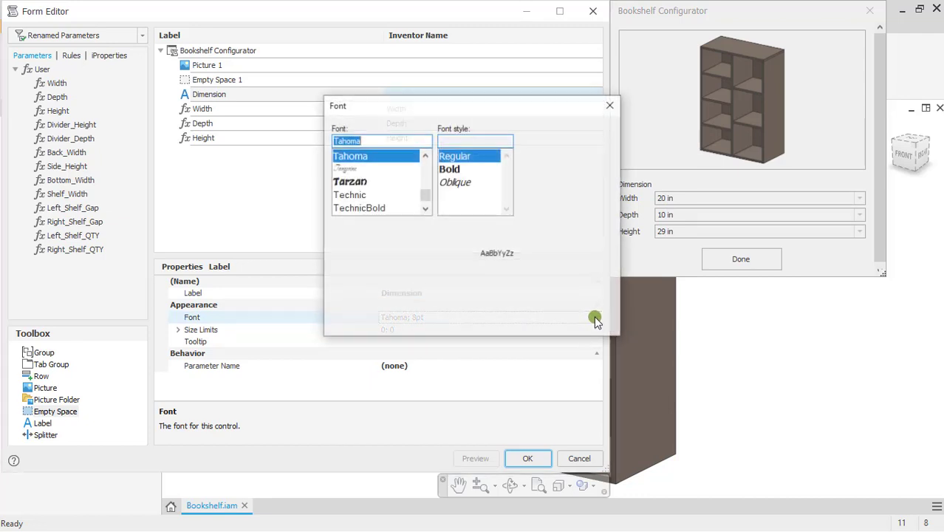
pyautogui.click(452, 168)
pyautogui.click(575, 161)
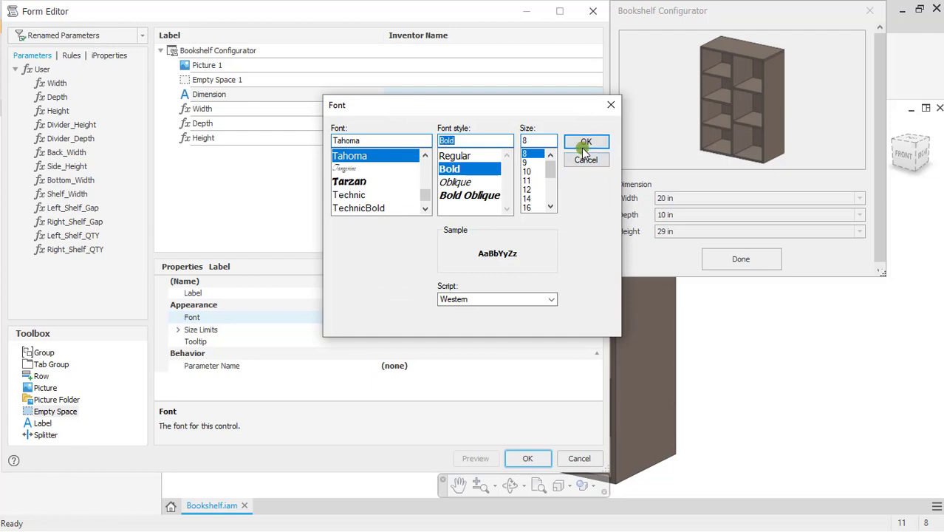
pyautogui.click(582, 144)
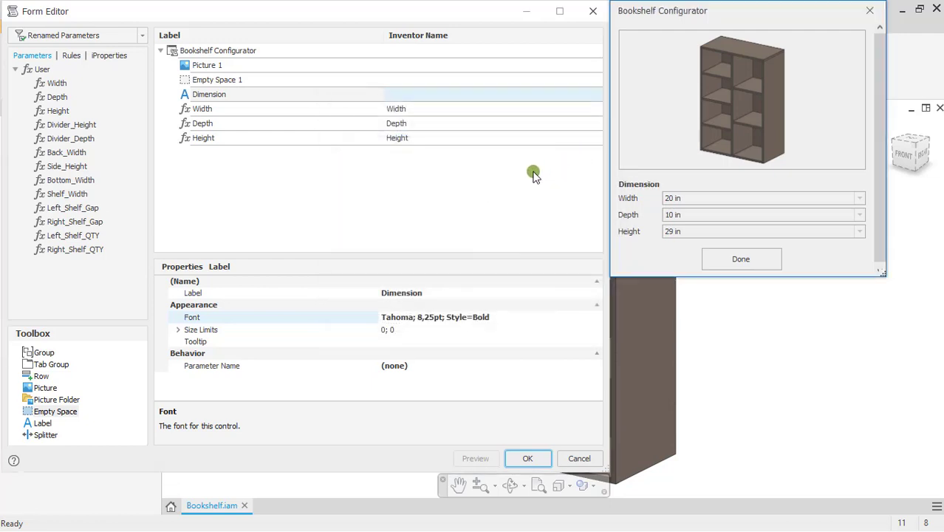
# Set the form's minimum and maximum height limits to 0 pixels and stretch the form preview taller.
pyautogui.click(236, 50)
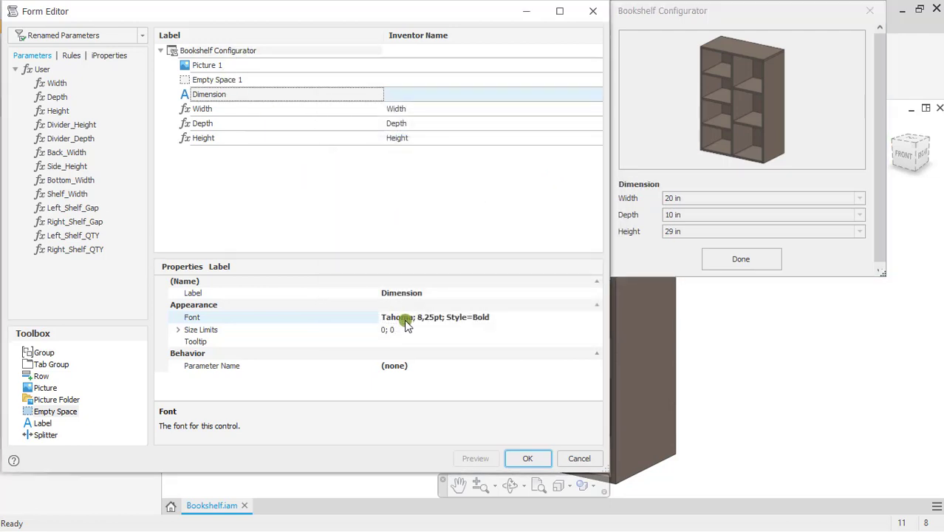
pyautogui.click(567, 346)
pyautogui.click(585, 342)
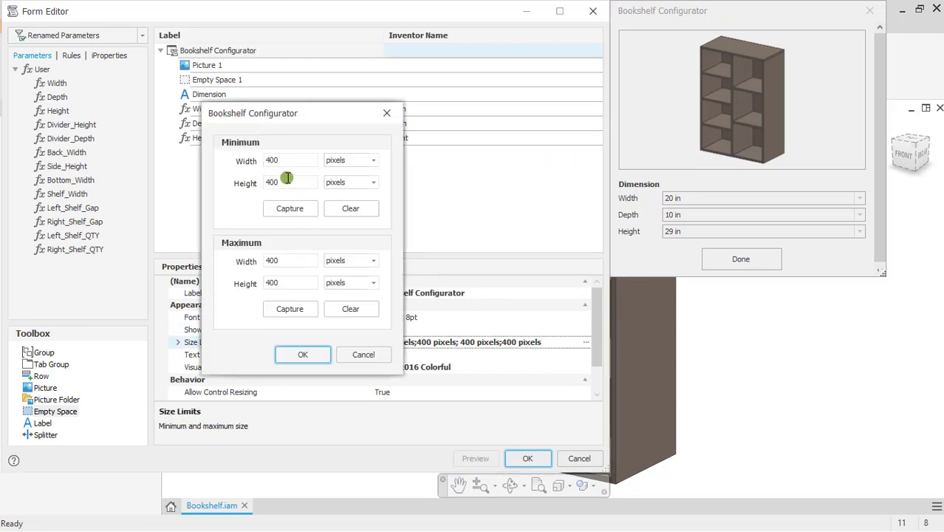
pyautogui.doubleClick(279, 183)
pyautogui.write('0')
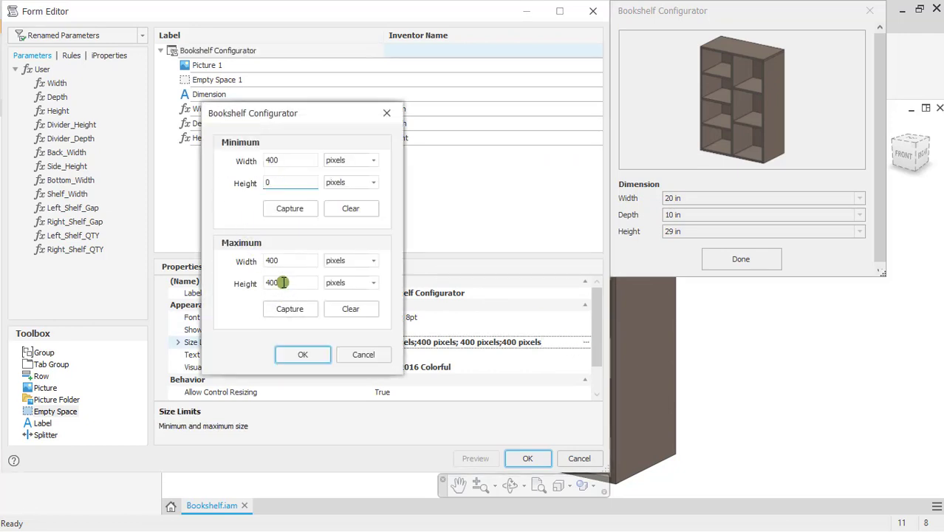
pyautogui.doubleClick(281, 283)
pyautogui.write('0')
pyautogui.click(309, 354)
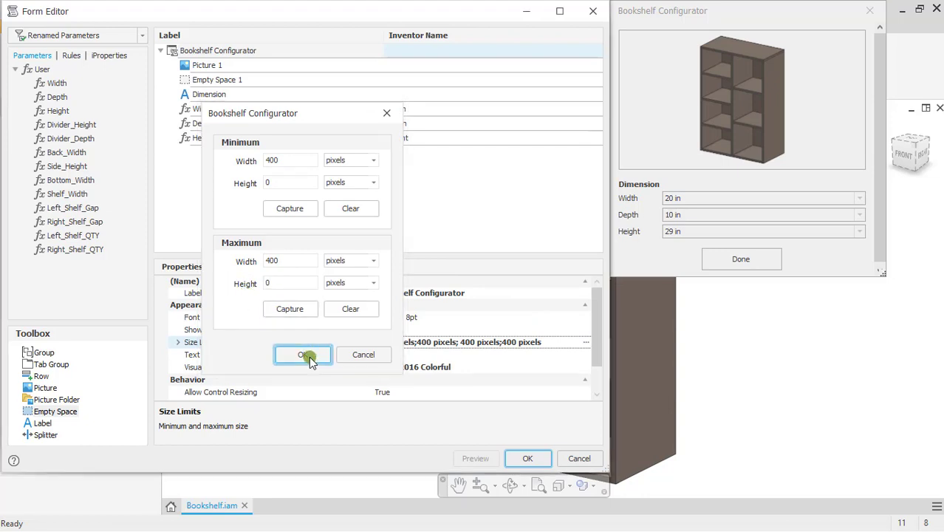
pyautogui.click(664, 294)
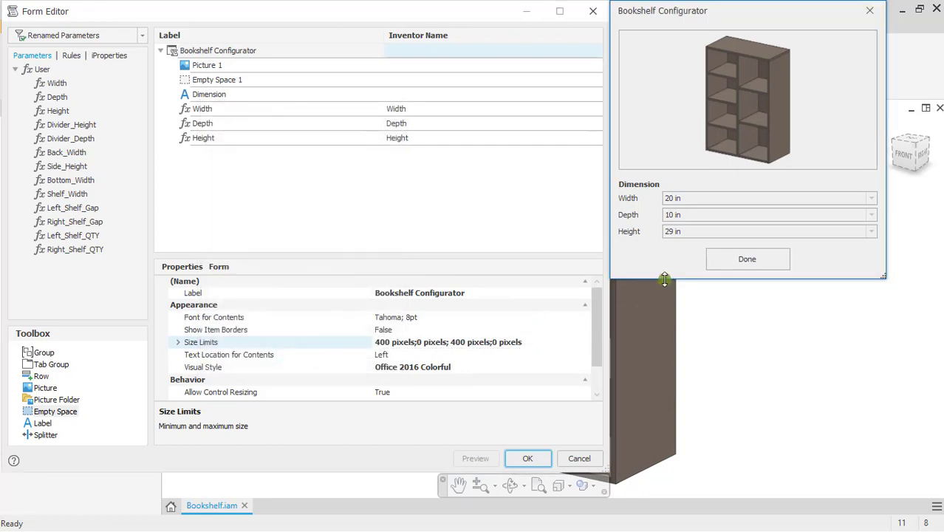
pyautogui.moveTo(664, 279); pyautogui.dragTo(663, 419)
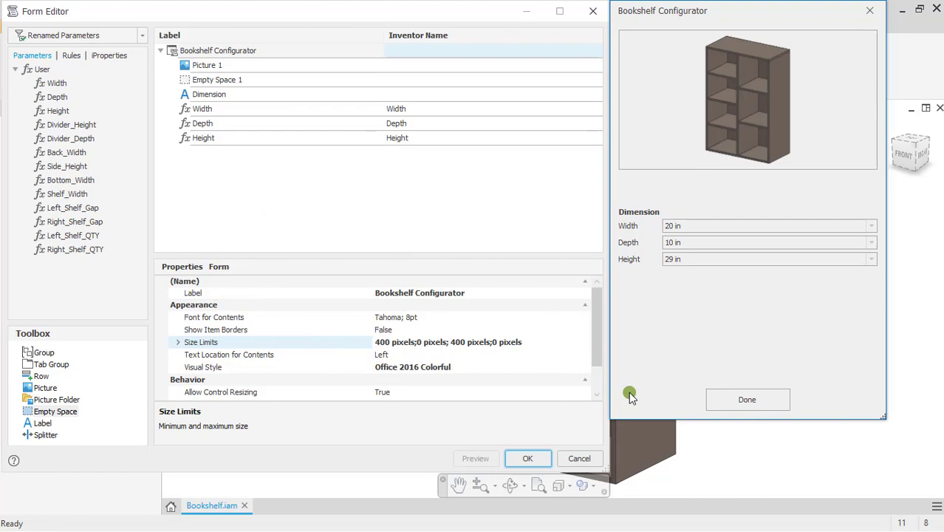
# Add an empty space and a second label below the form's Height parameter.
pyautogui.click(225, 174)
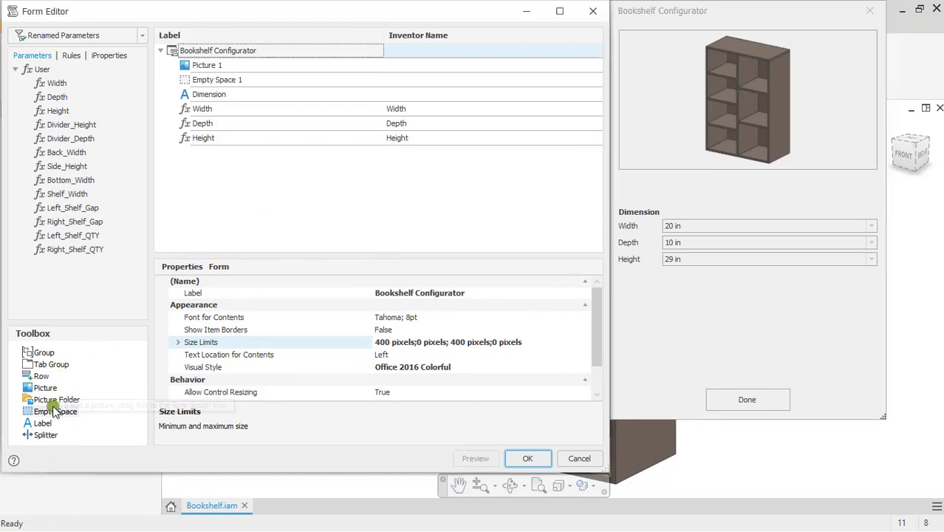
pyautogui.moveTo(53, 412); pyautogui.dragTo(223, 161)
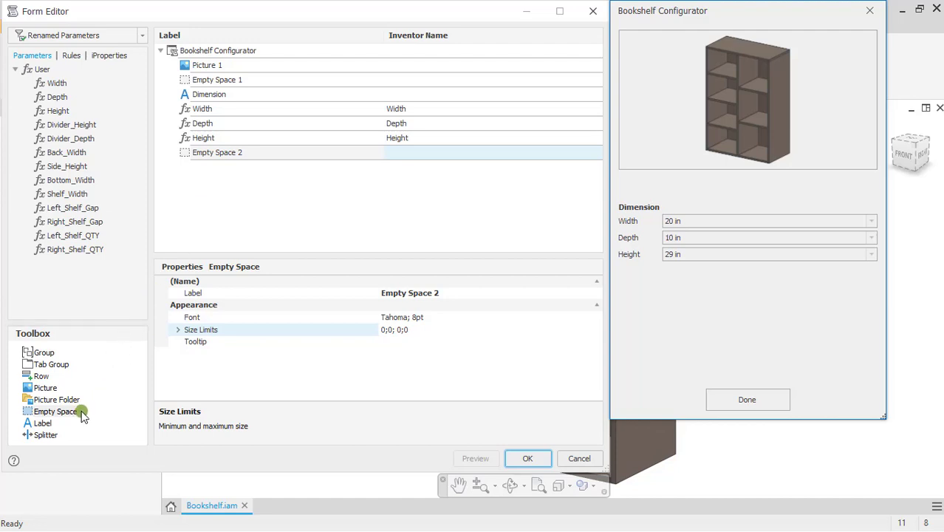
pyautogui.moveTo(43, 422); pyautogui.dragTo(237, 177)
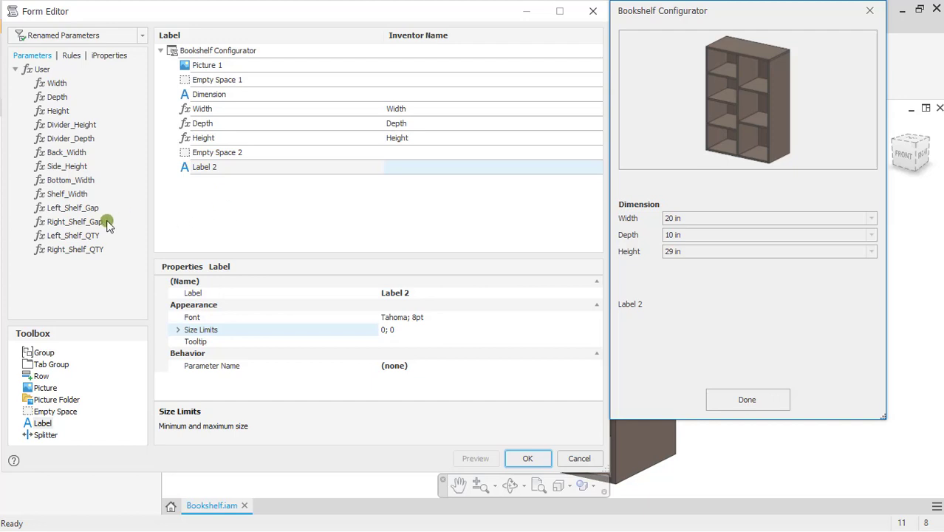
# Rename the second label to Shelf and make its font bold.
pyautogui.click(229, 171)
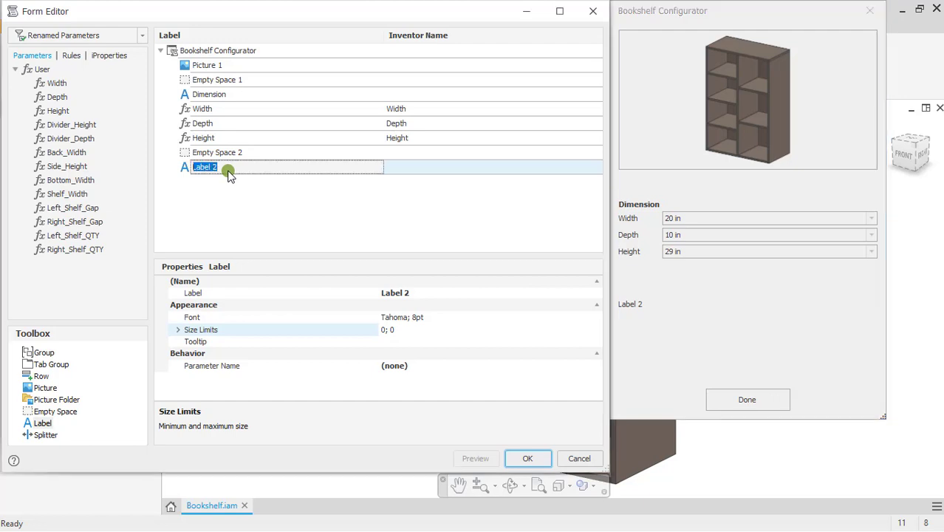
pyautogui.write('Shelf')
pyautogui.press('Return')
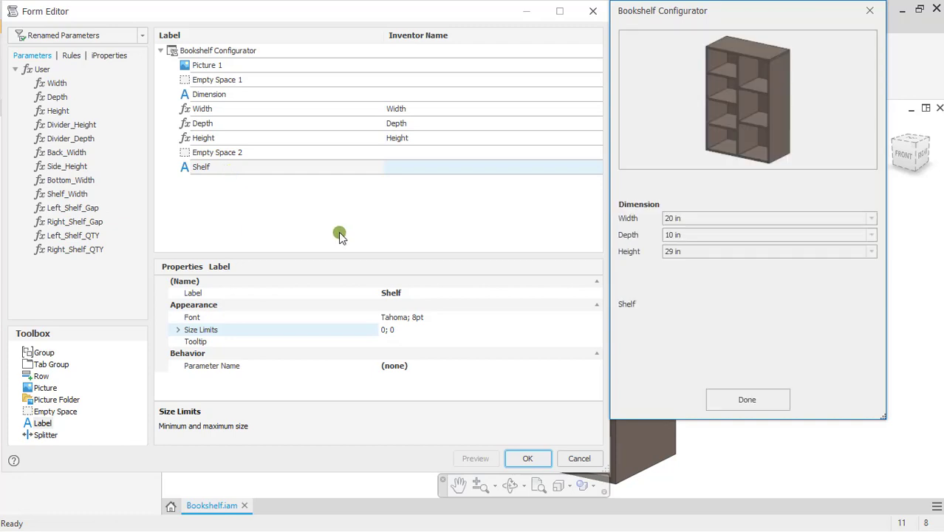
pyautogui.click(472, 319)
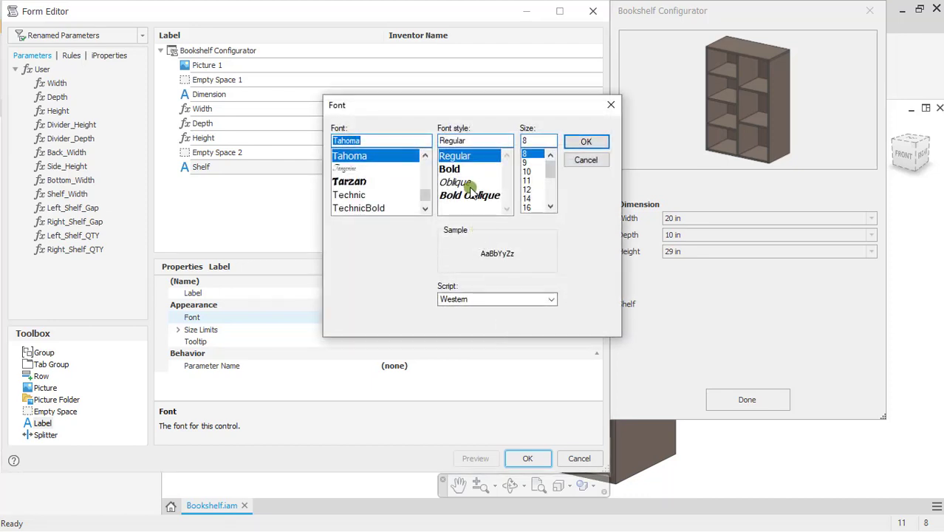
pyautogui.click(451, 169)
pyautogui.click(586, 142)
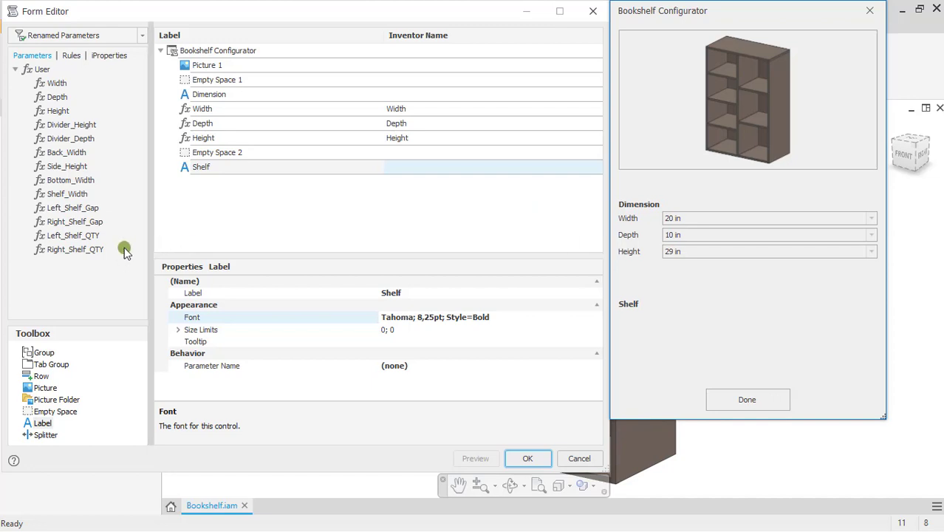
# Add the Left_Shelf_QTY and Right_Shelf_QTY parameters below the Shelf label and relabel them Left Column and Right Column.
pyautogui.moveTo(57, 110); pyautogui.dragTo(233, 200)
pyautogui.moveTo(93, 249); pyautogui.dragTo(237, 211)
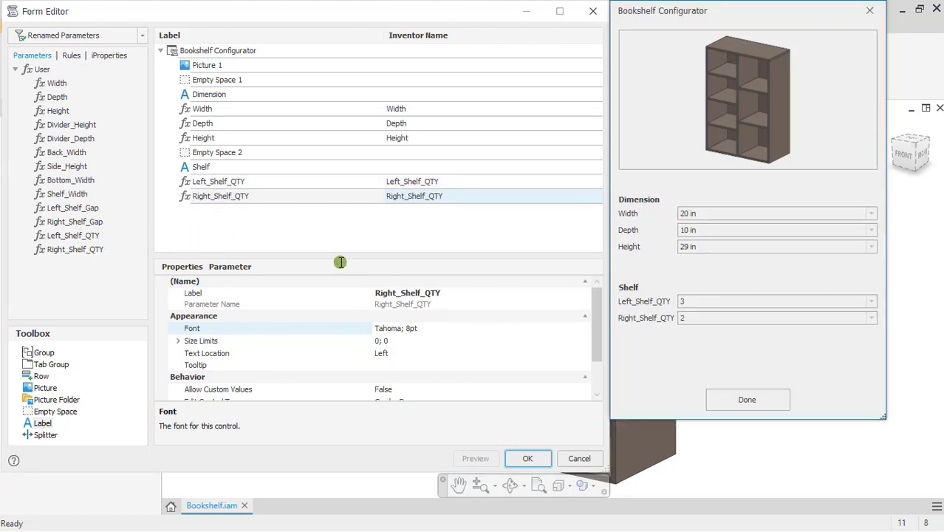
pyautogui.click(250, 185)
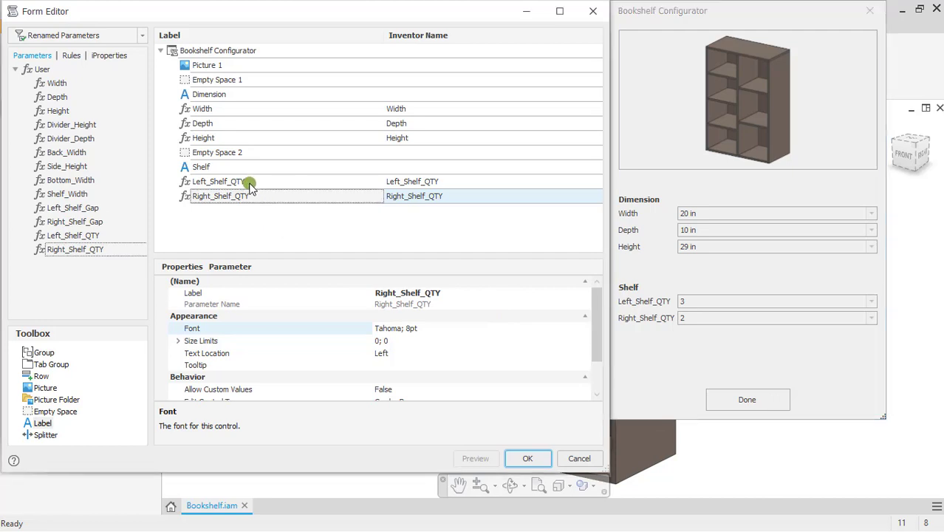
pyautogui.click(253, 184)
pyautogui.click(253, 185)
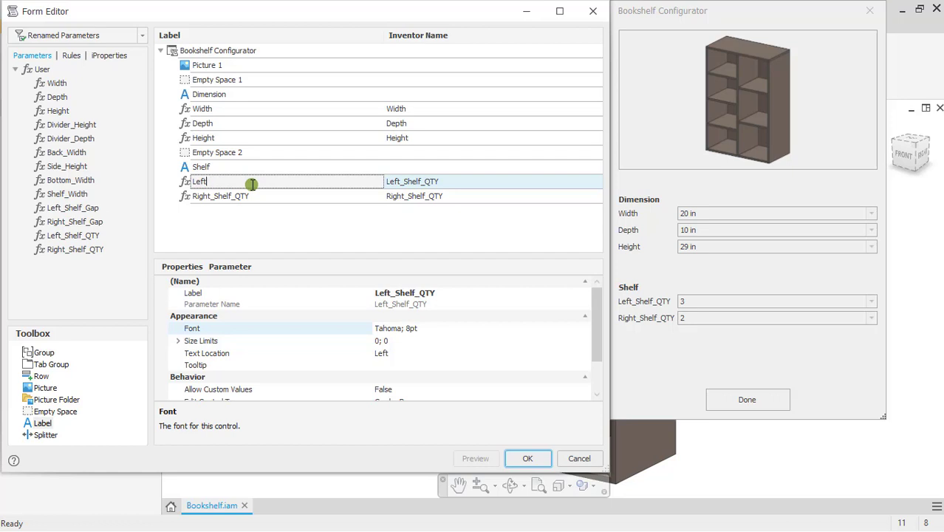
pyautogui.write('Left Column')
pyautogui.press('Return')
pyautogui.doubleClick(255, 197)
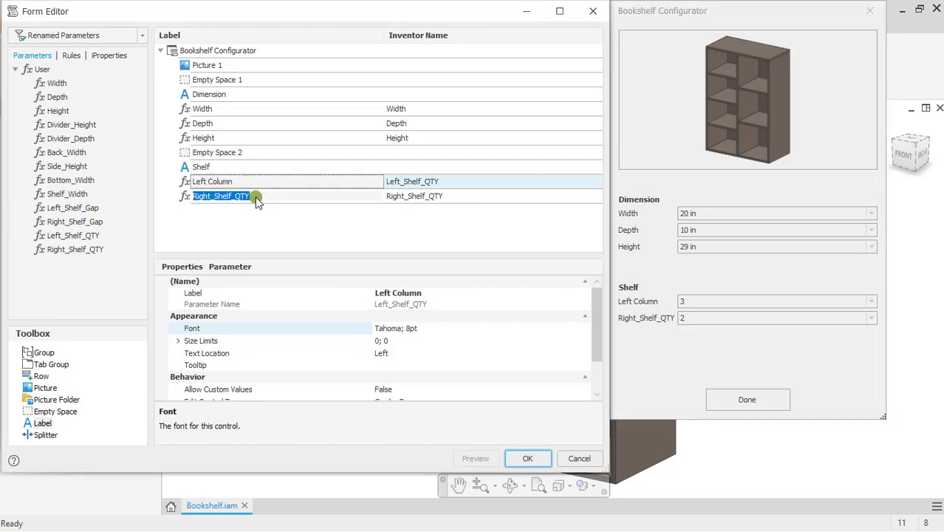
pyautogui.click(254, 197)
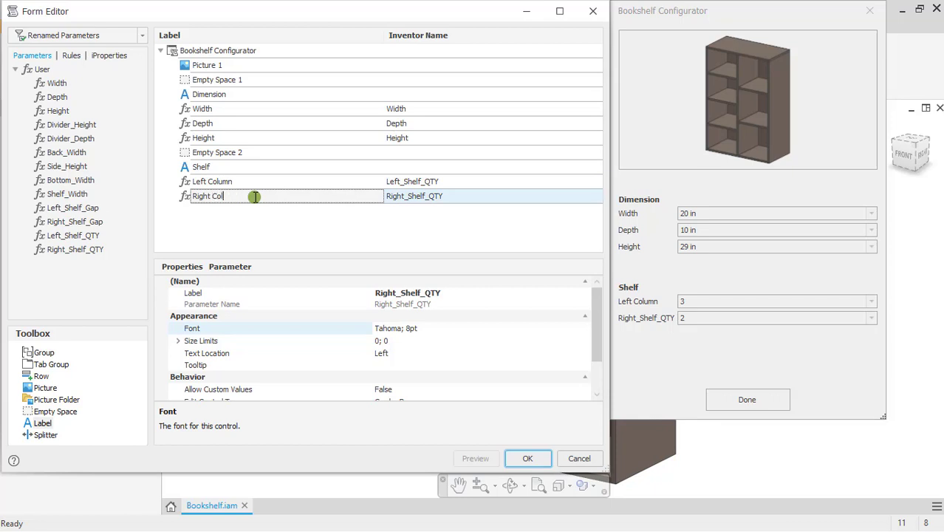
pyautogui.press('Return')
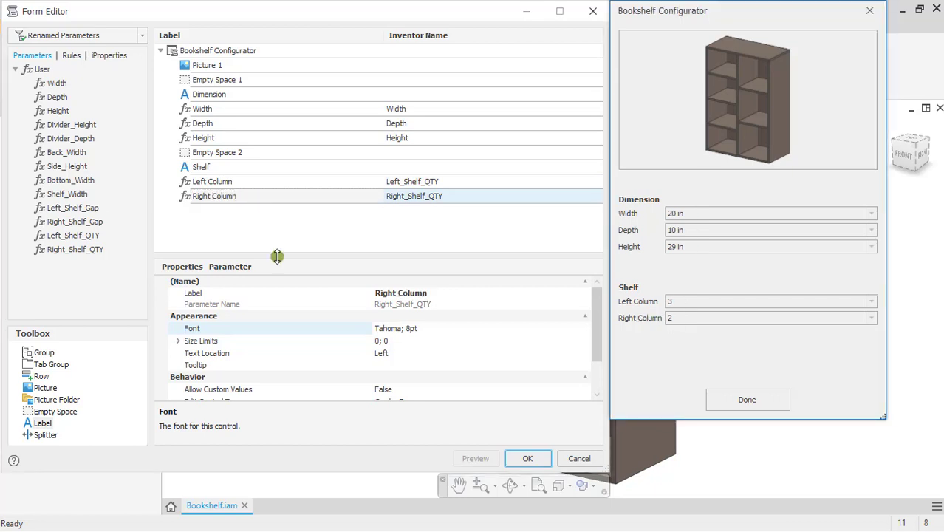
# Place Left Column and Right Column side by side in a row below the Shelf label and shorten the form preview to fit.
pyautogui.click(251, 230)
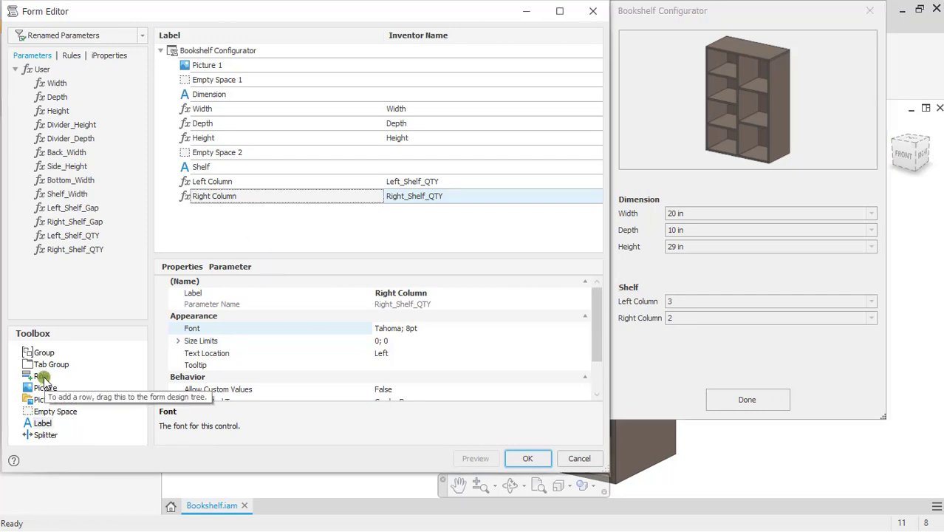
pyautogui.moveTo(42, 376); pyautogui.dragTo(280, 194)
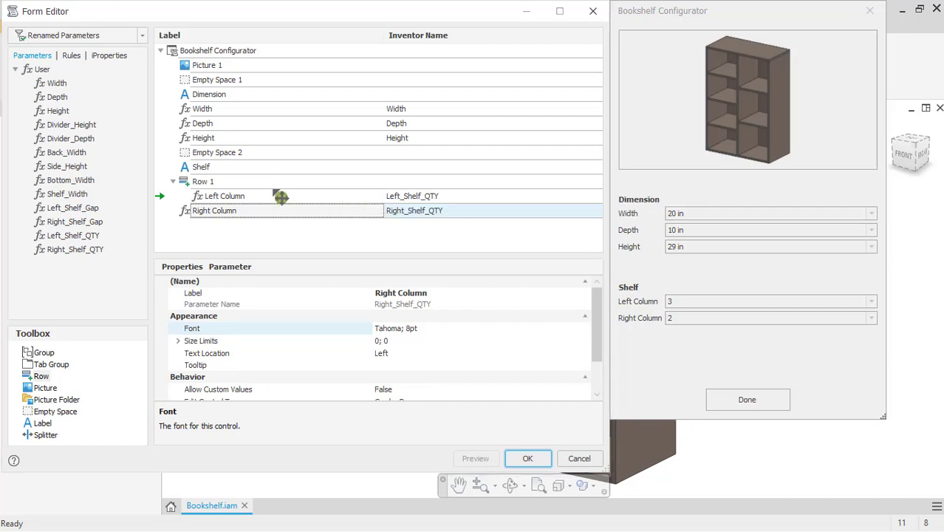
pyautogui.click(294, 241)
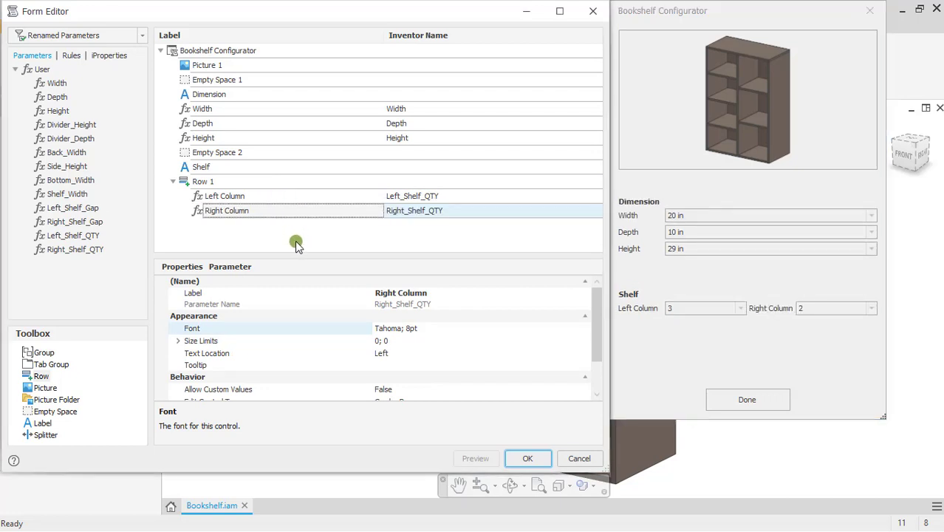
pyautogui.moveTo(640, 421); pyautogui.dragTo(620, 321)
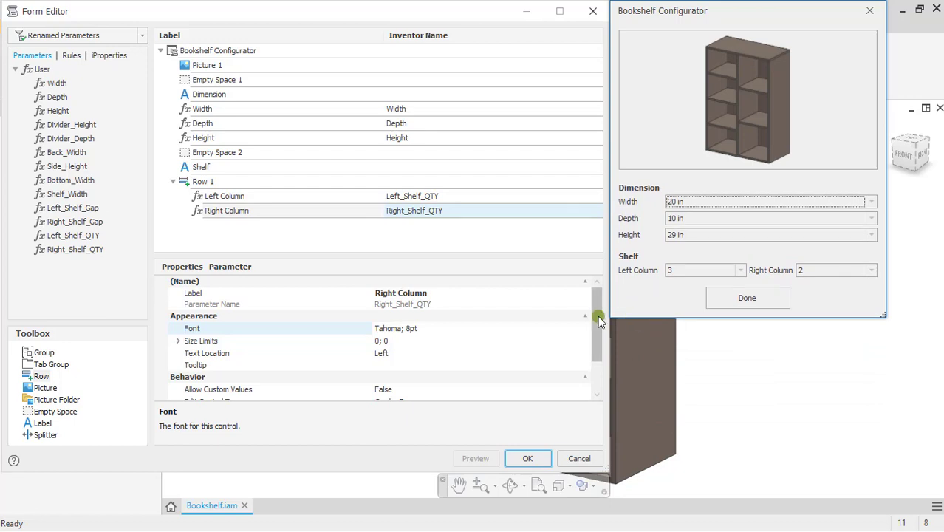
# Fix the form's minimum and maximum height limits at 460 pixels and finish editing the form.
pyautogui.doubleClick(271, 50)
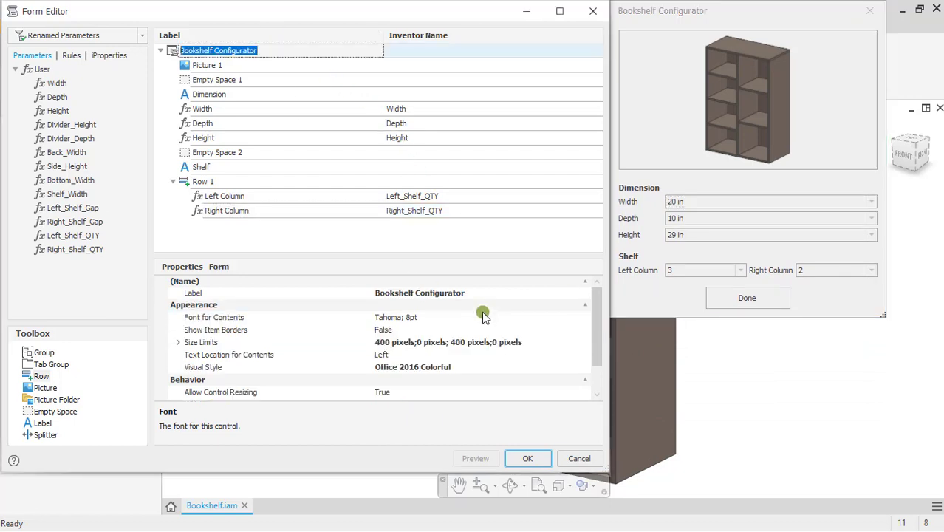
pyautogui.click(484, 342)
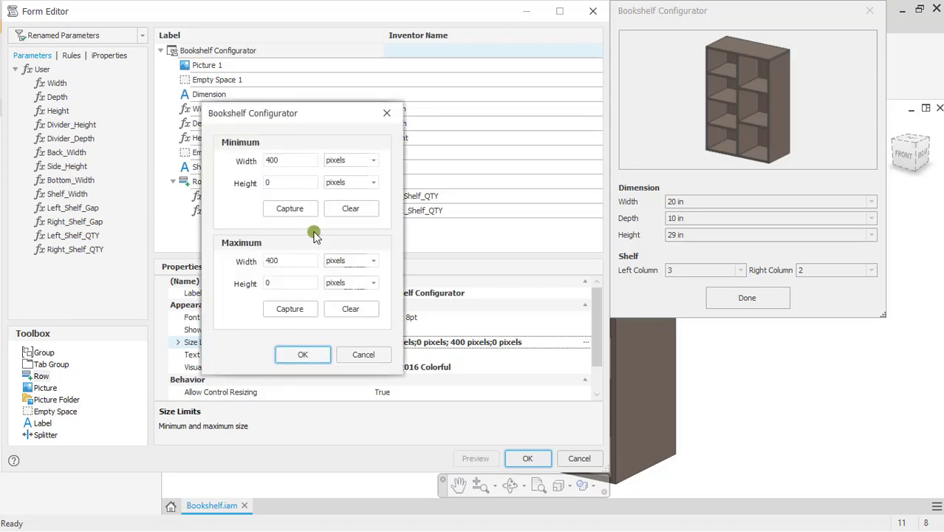
pyautogui.click(293, 210)
pyautogui.moveTo(285, 182); pyautogui.dragTo(255, 177)
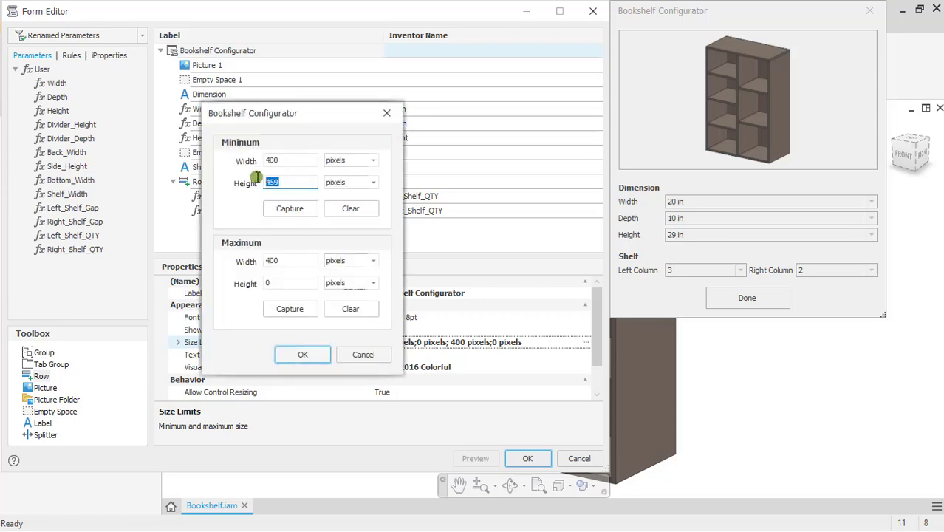
pyautogui.write('460')
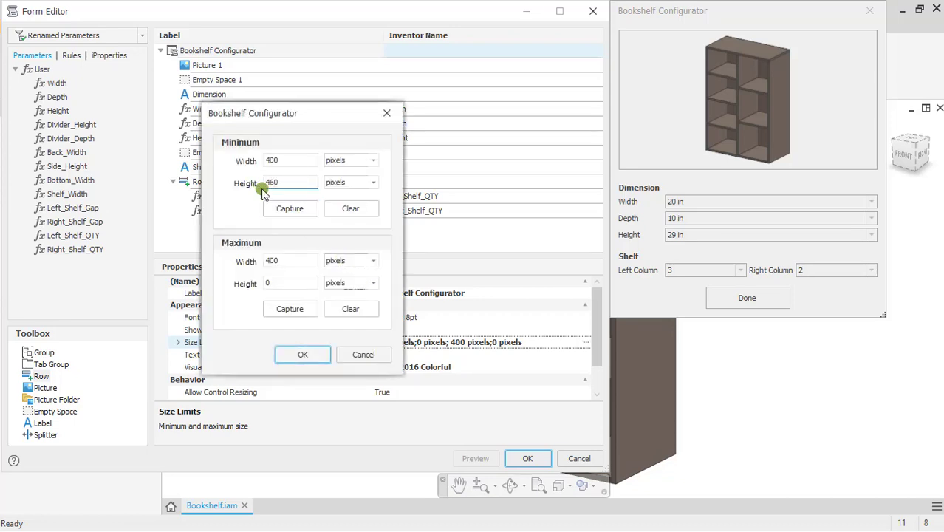
pyautogui.moveTo(274, 283); pyautogui.dragTo(260, 283)
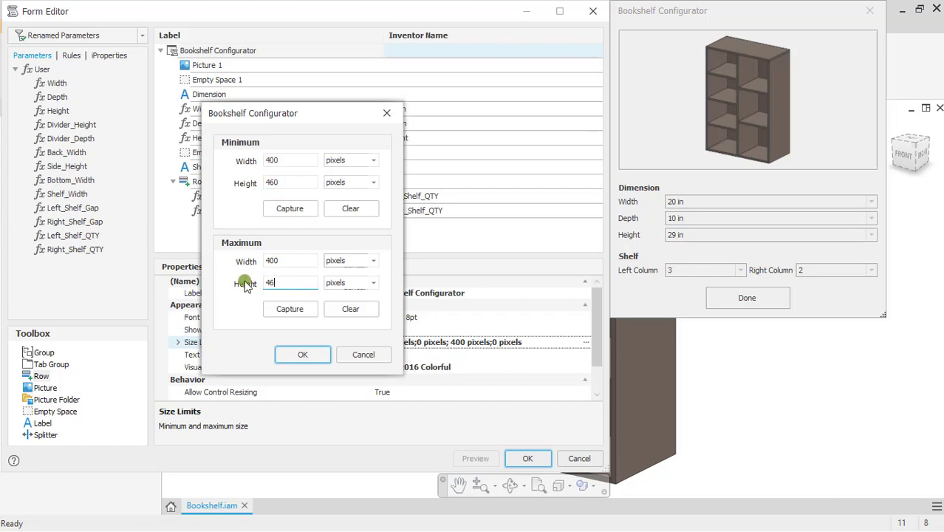
pyautogui.click(302, 354)
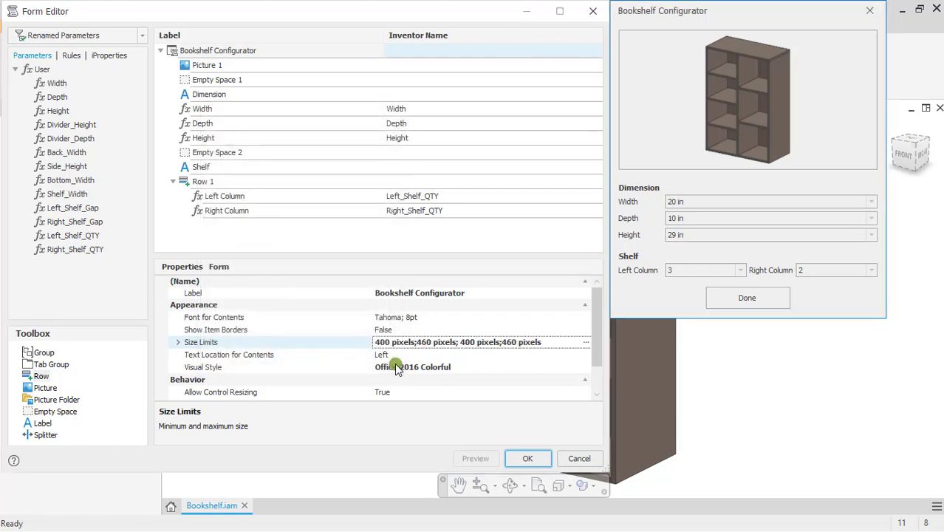
pyautogui.click(523, 459)
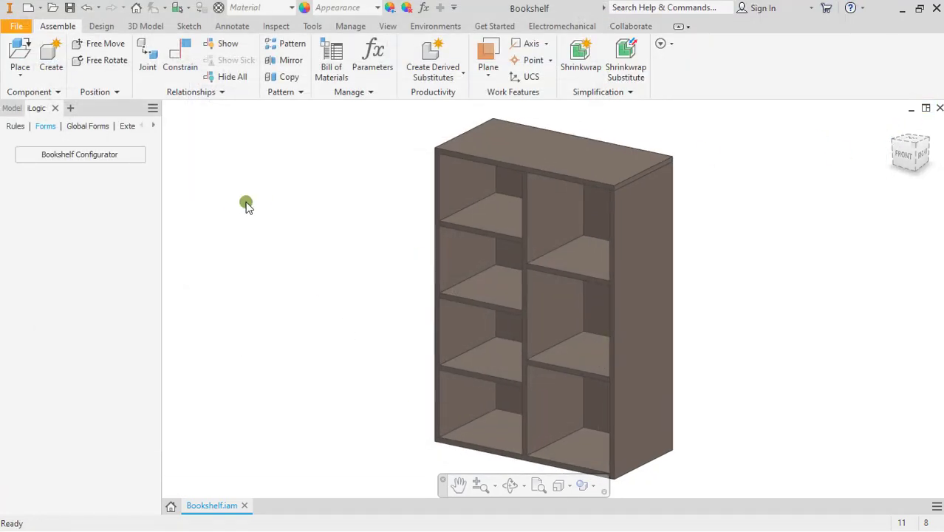
# Open the Bookshelf Configurator form, place it beside the bookshelf model and set the width to 24 in.
pyautogui.click(97, 154)
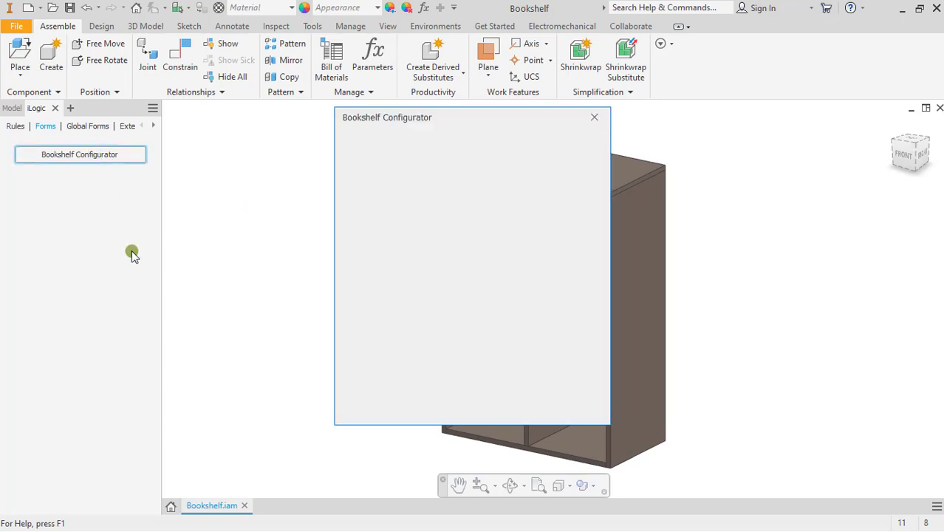
pyautogui.moveTo(344, 125); pyautogui.dragTo(113, 127)
pyautogui.click(187, 312)
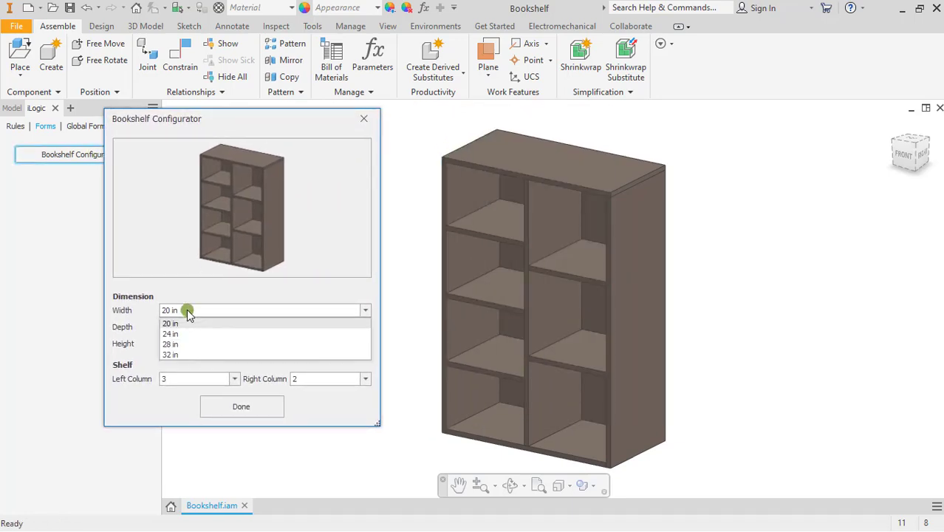
pyautogui.click(231, 339)
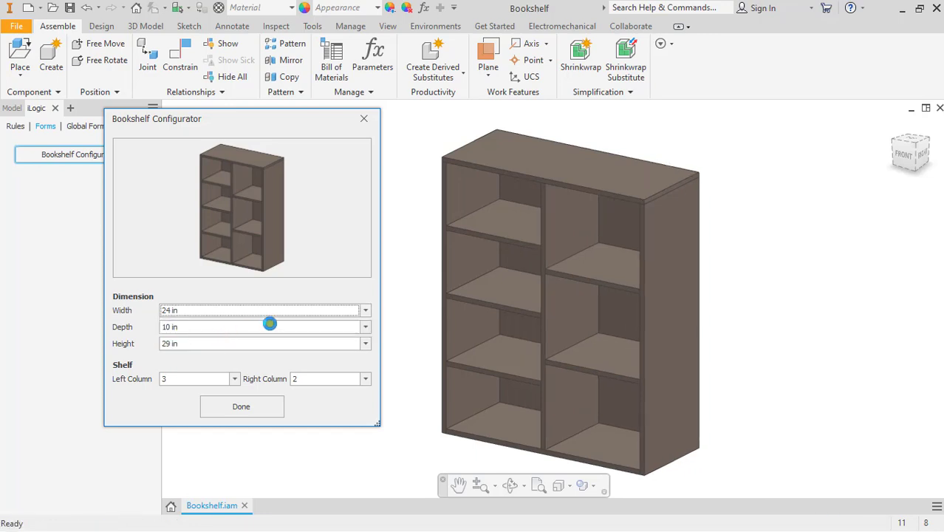
# Test the depth control by setting it to 12 in and then back to 10 in.
pyautogui.click(217, 332)
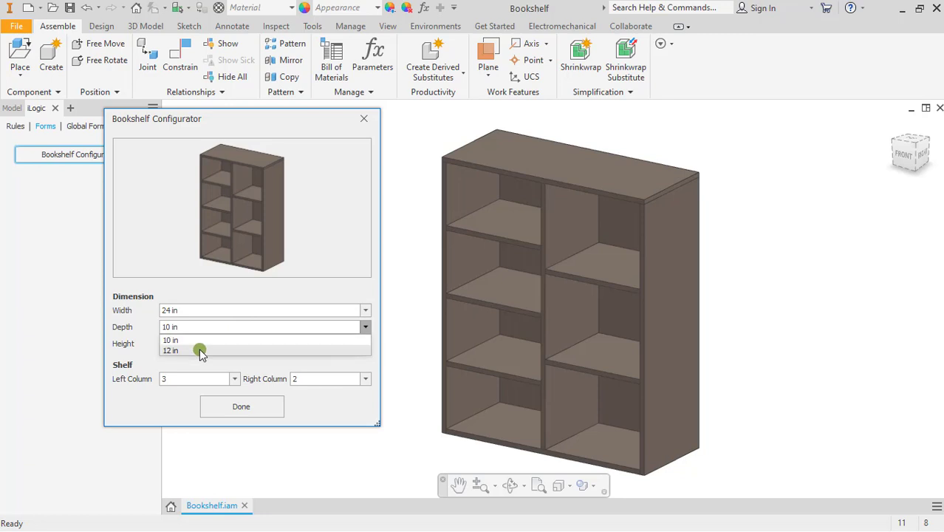
pyautogui.click(200, 351)
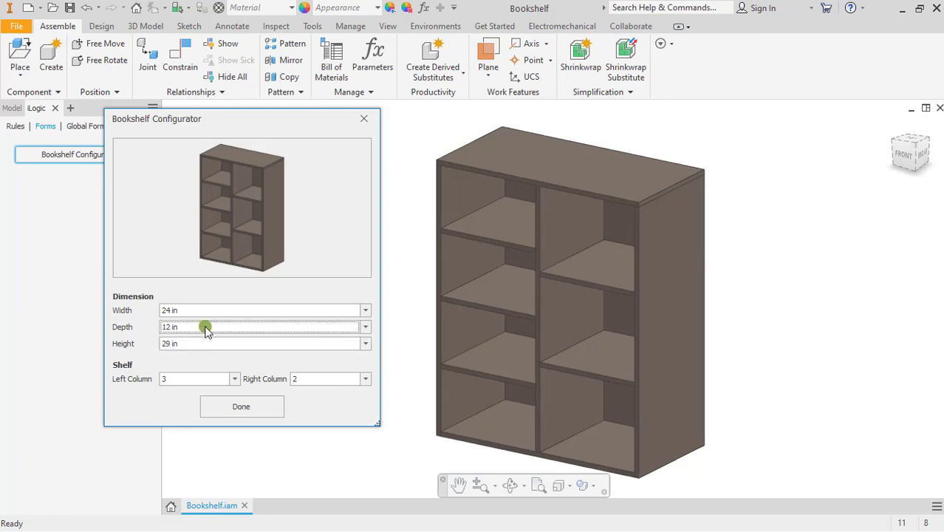
pyautogui.click(205, 327)
pyautogui.click(197, 341)
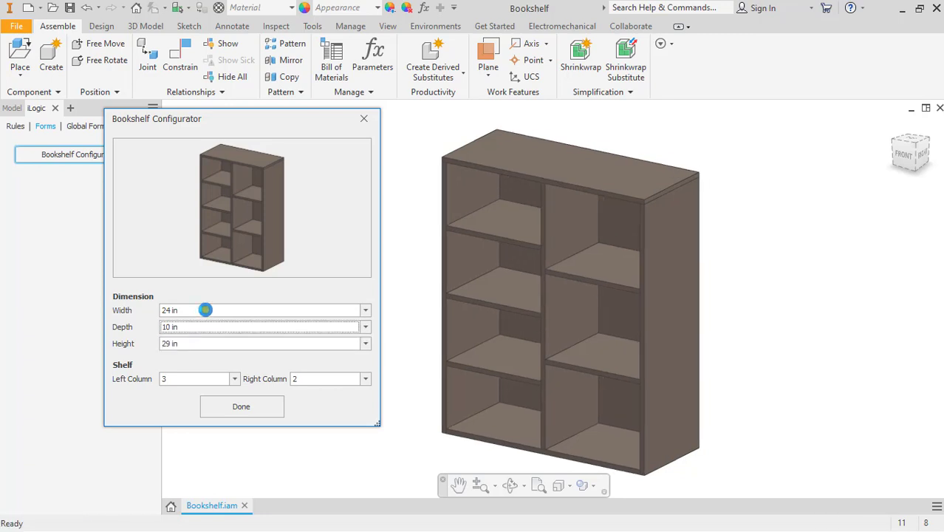
# Set the bookshelf height to 48 in and fit the whole model in view.
pyautogui.click(189, 352)
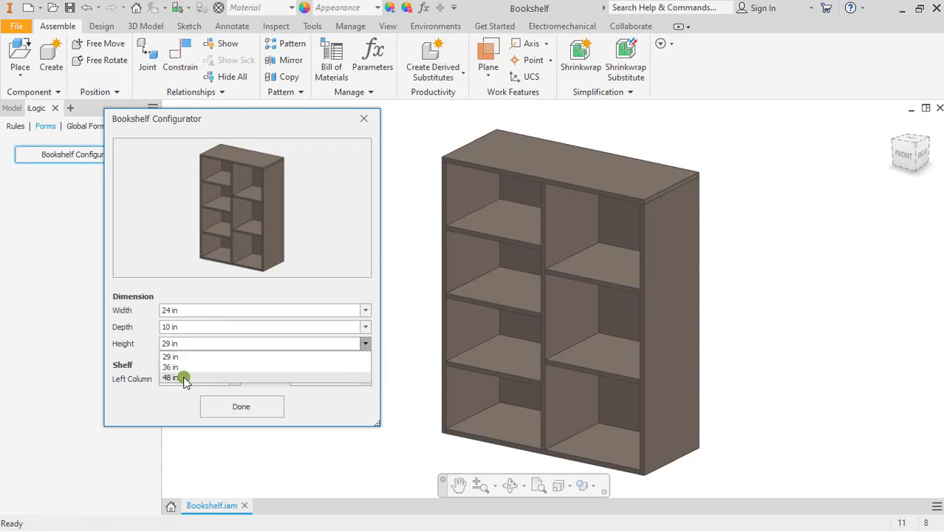
pyautogui.click(183, 379)
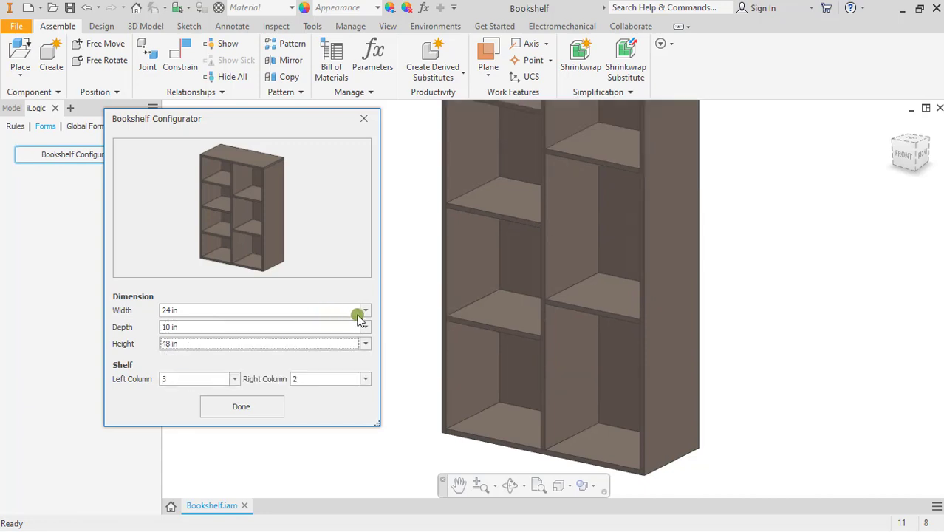
pyautogui.click(540, 484)
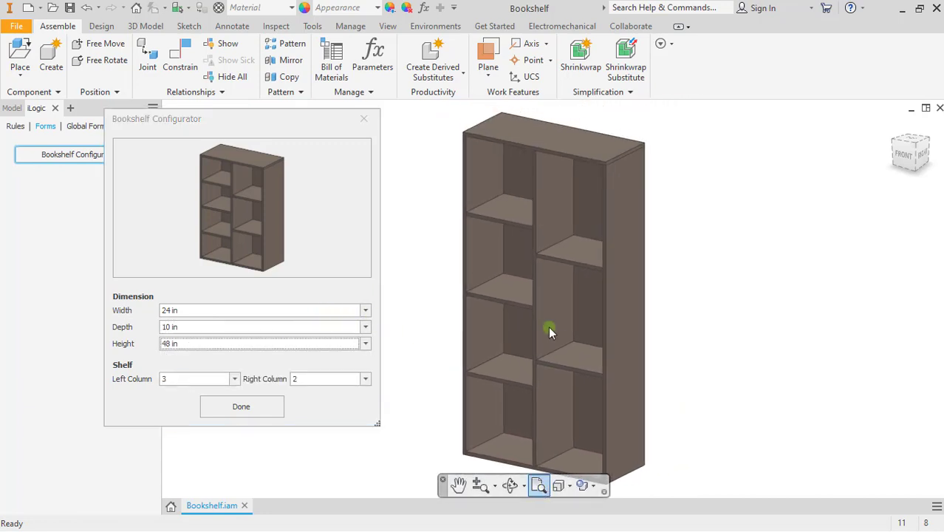
# Set the shelf quantity to 1 for the Right Column and 2 for the Left Column.
pyautogui.click(317, 379)
pyautogui.click(311, 392)
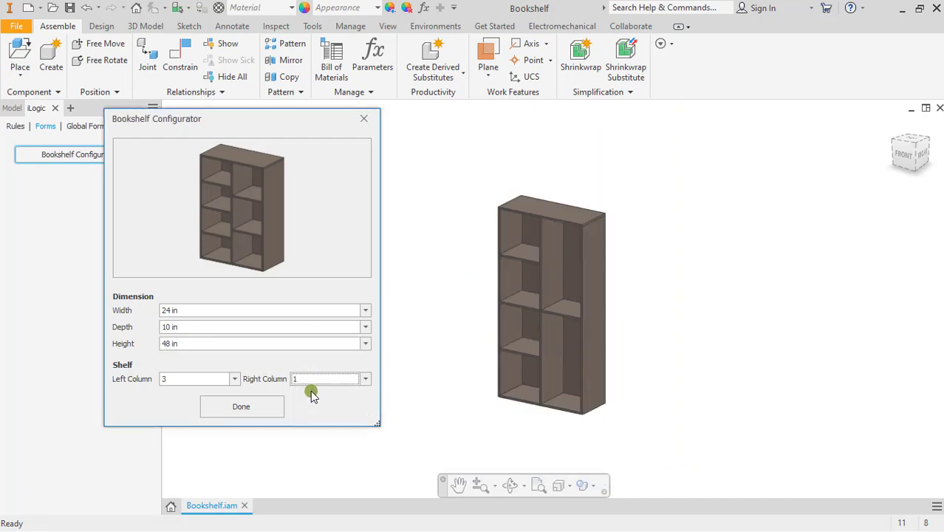
pyautogui.click(224, 384)
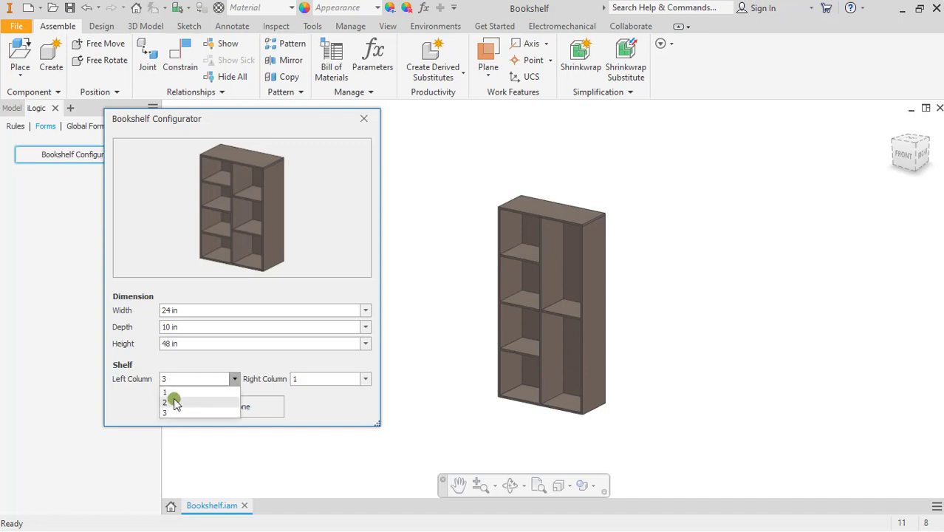
pyautogui.click(172, 399)
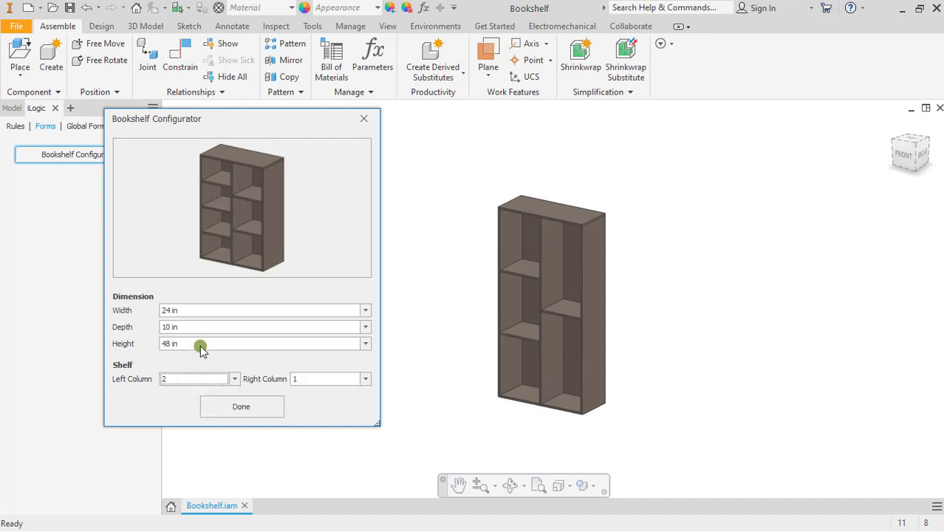
# Set the bookshelf height to 29 in and the width to 20 in.
pyautogui.click(201, 348)
pyautogui.click(185, 355)
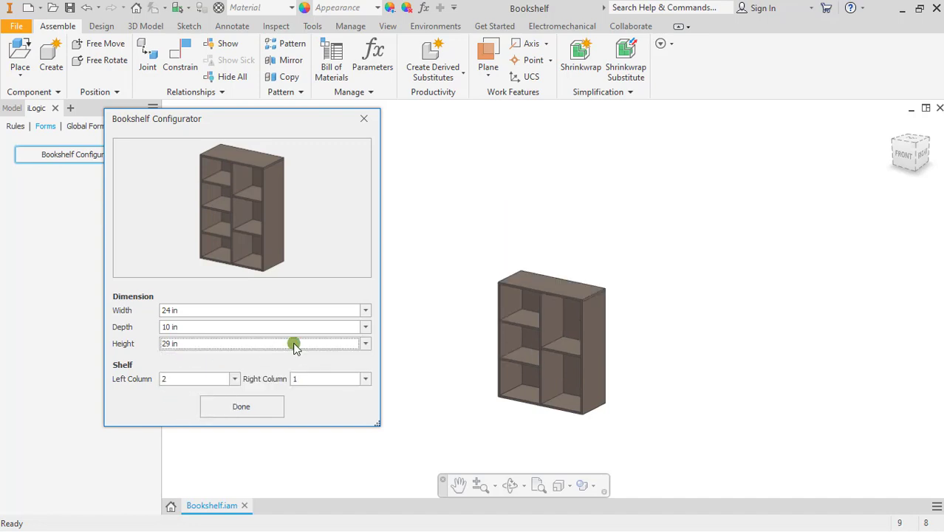
pyautogui.click(204, 314)
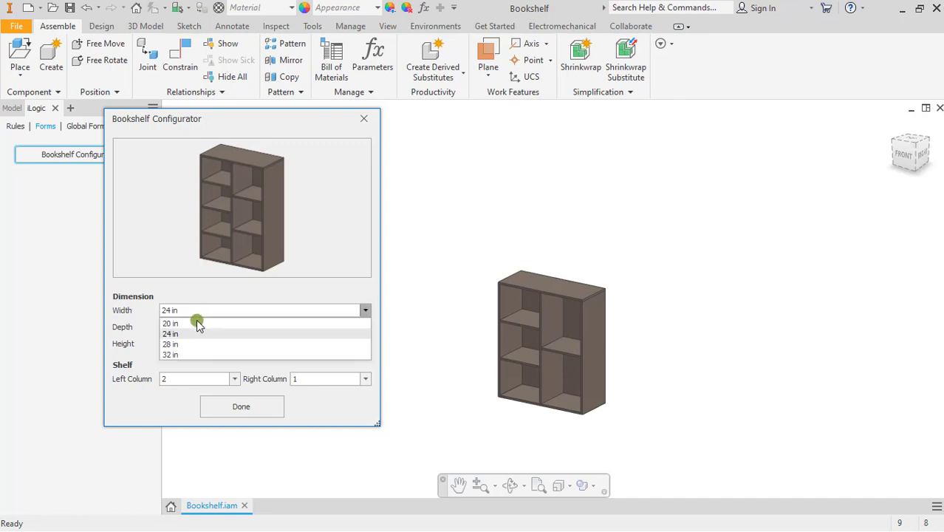
pyautogui.click(221, 322)
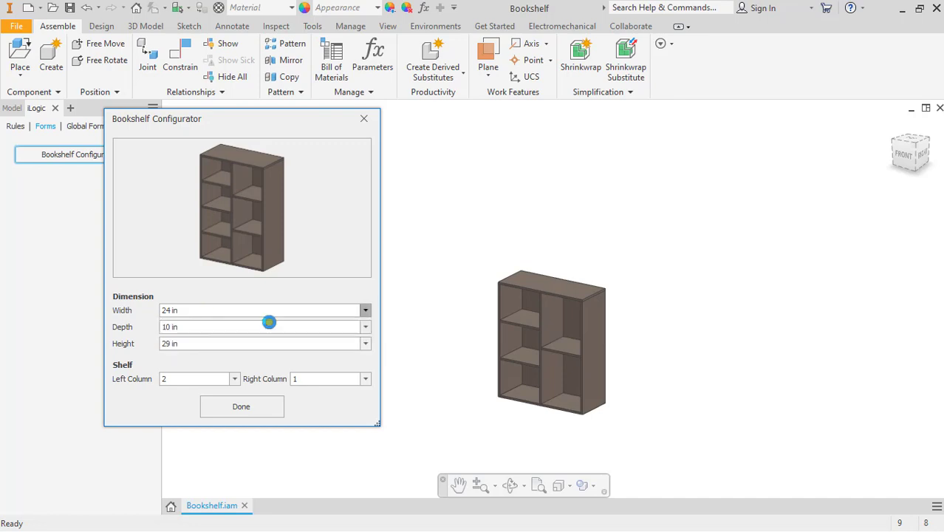
pyautogui.click(538, 485)
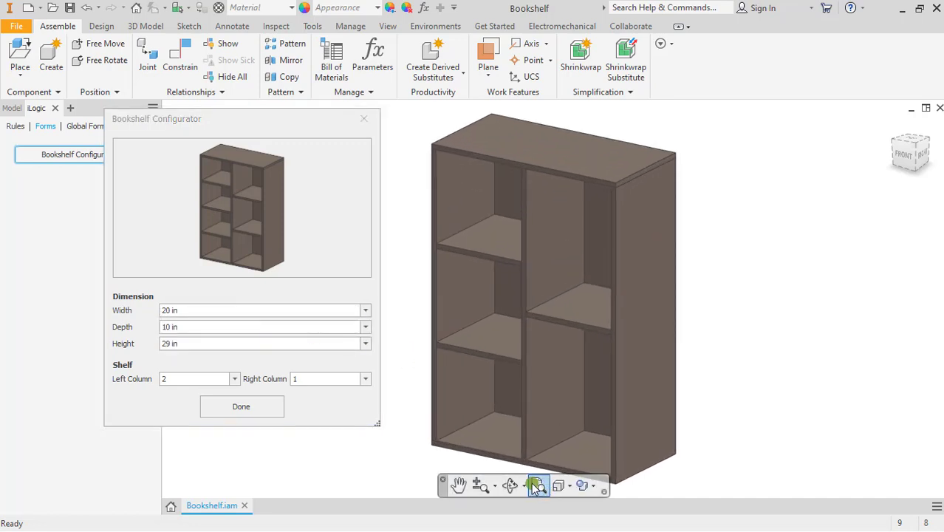
# Finish with the configurator form and save the bookshelf assembly together with its changed part files.
pyautogui.click(271, 412)
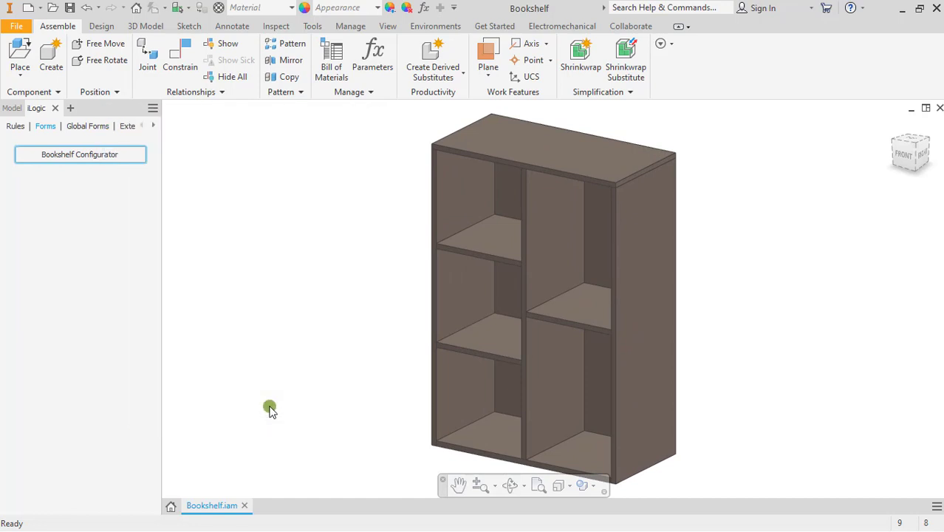
pyautogui.hotkey('ctrl', 's')
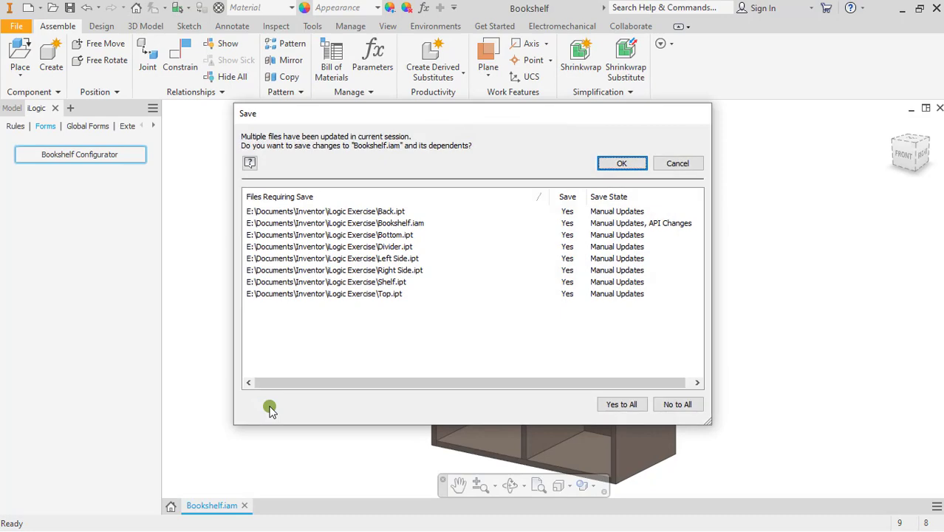
pyautogui.click(626, 163)
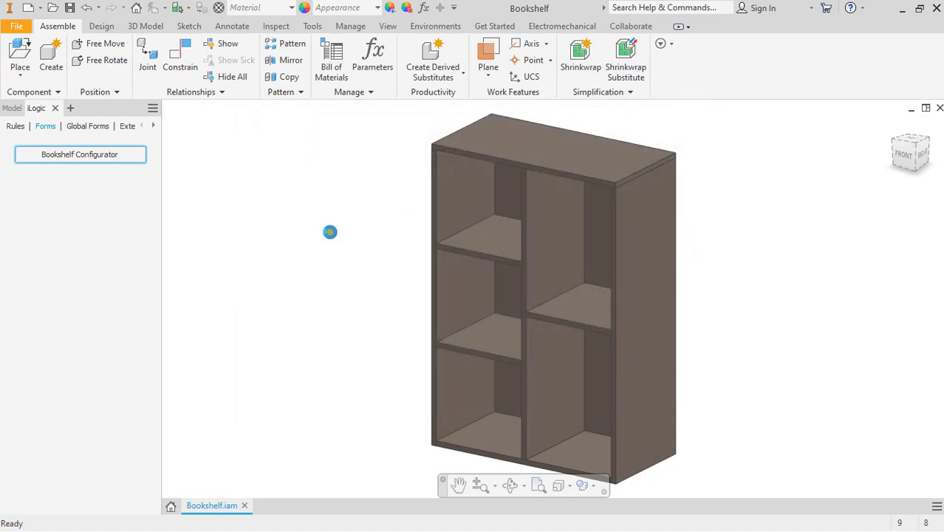